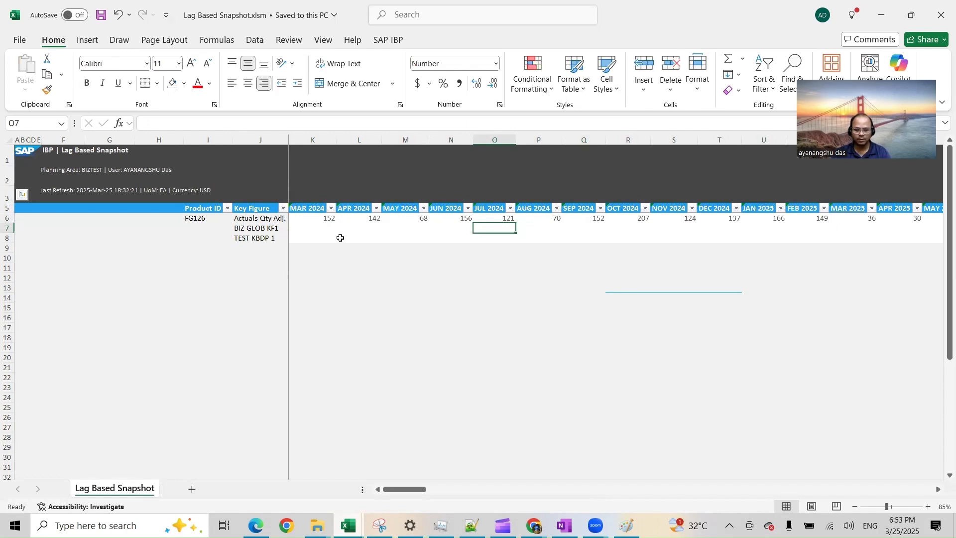
# Copy the MAR 2024–FEB 2025 headers with the actuals quantities and paste them transposed at A1 of the blank sheet in Book1.
pyautogui.moveTo(317, 207); pyautogui.dragTo(801, 215)
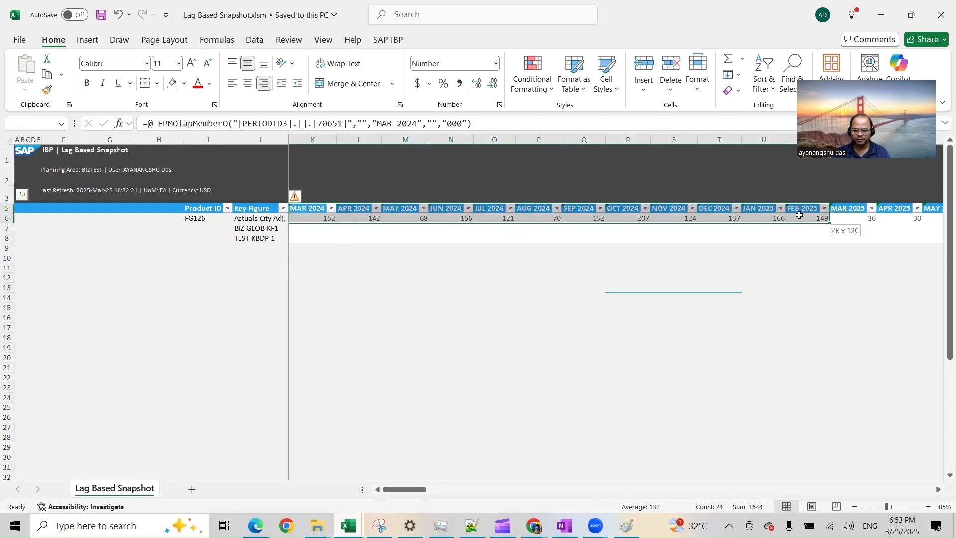
pyautogui.hotkey('ctrl', 'c')
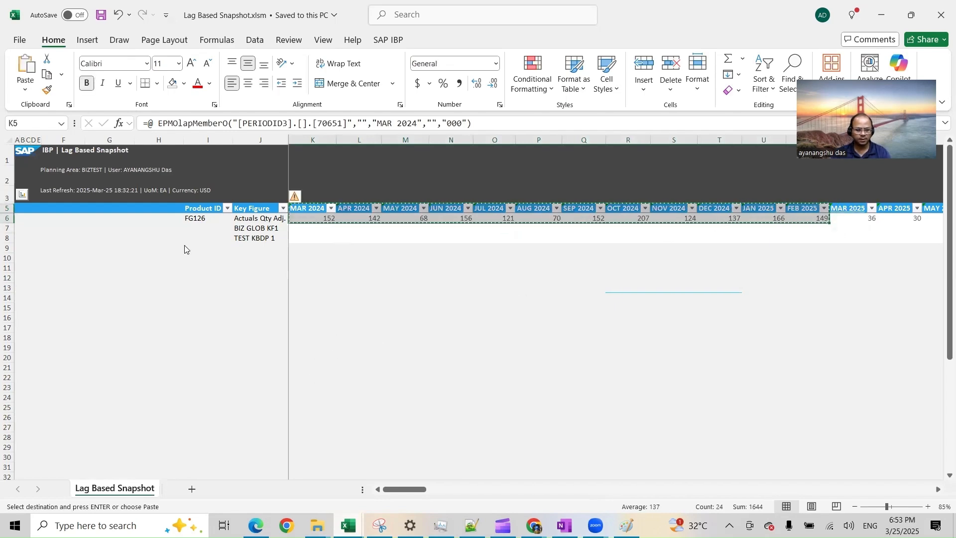
pyautogui.hotkey('alt', 'Tab')
pyautogui.click(180, 490)
pyautogui.rightClick(48, 155)
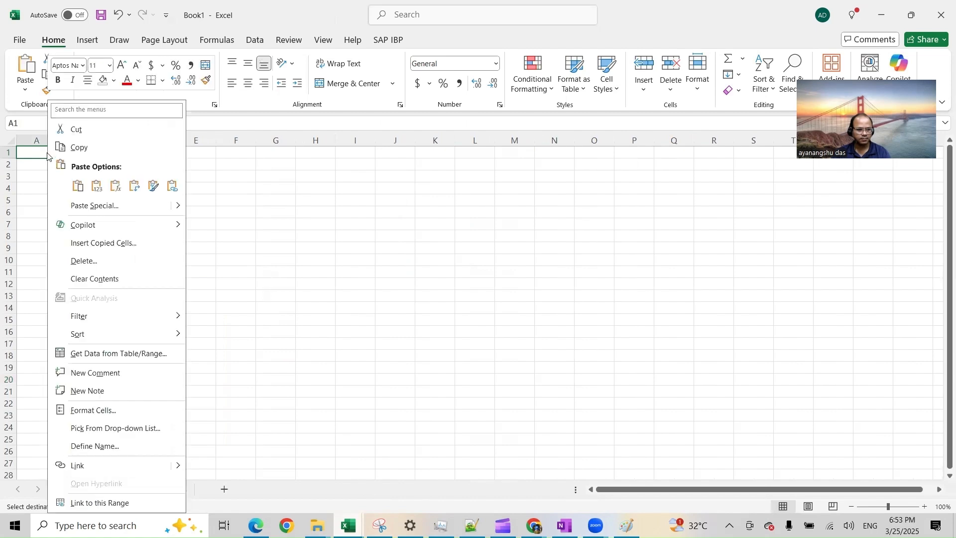
pyautogui.click(134, 186)
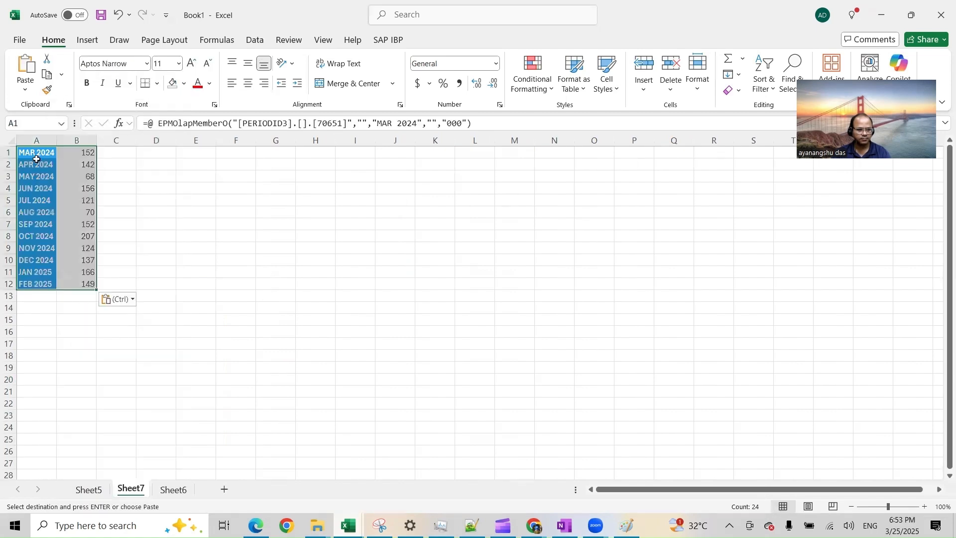
# Insert a row above the pasted data and enter the headers Month in A1 and Value in B1.
pyautogui.rightClick(7, 152)
pyautogui.click(40, 293)
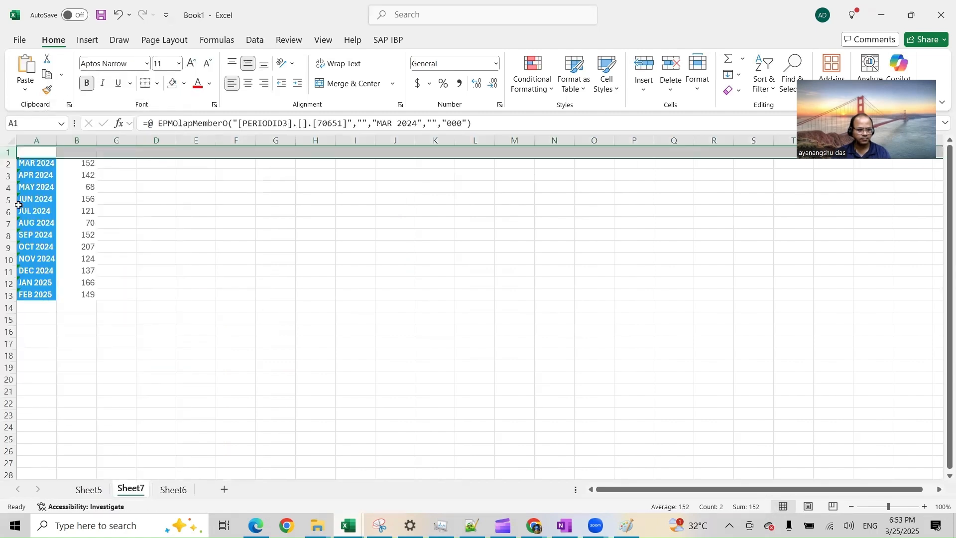
pyautogui.click(27, 153)
pyautogui.write('Month')
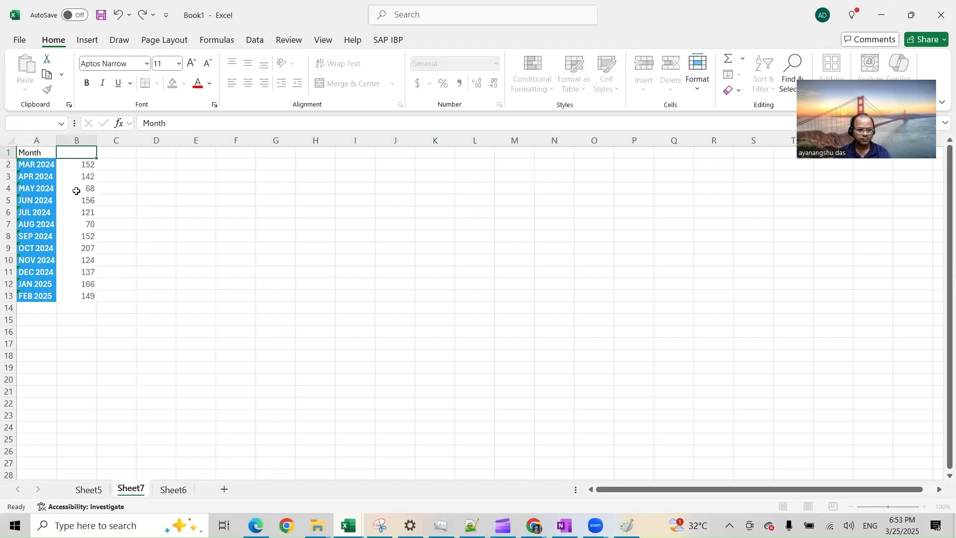
pyautogui.press('Tab')
pyautogui.write('Value')
# Copy the plain formatting of the Month header onto the month names in A2:A13.
pyautogui.click(46, 166)
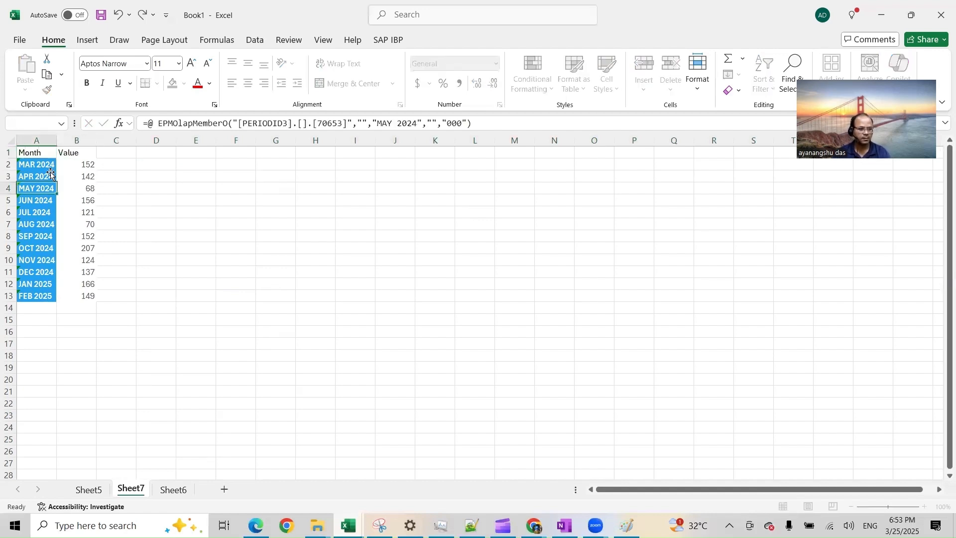
pyautogui.keyDown('shift'); pyautogui.click(39, 308); pyautogui.keyUp('shift')
pyautogui.click(42, 148)
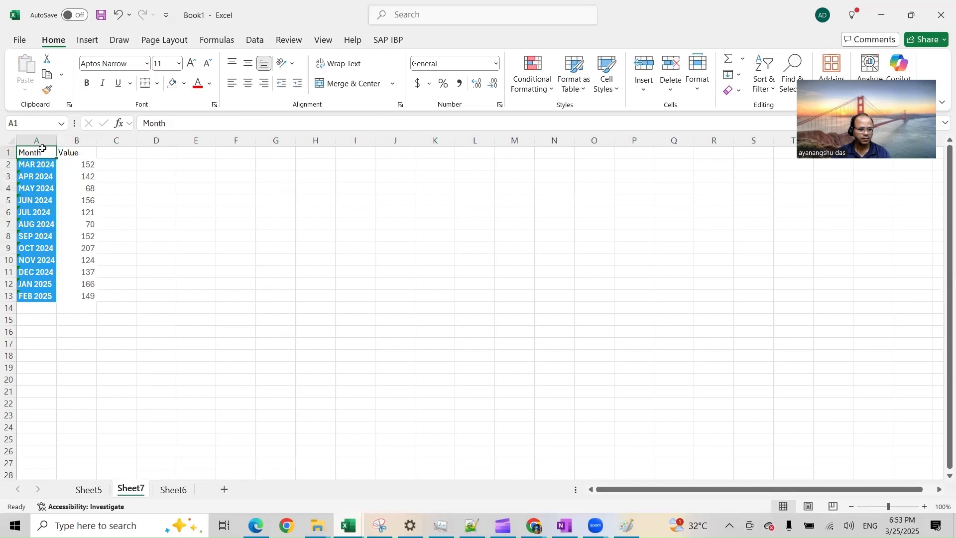
pyautogui.click(47, 90)
pyautogui.moveTo(30, 165); pyautogui.dragTo(28, 295)
pyautogui.click(85, 164)
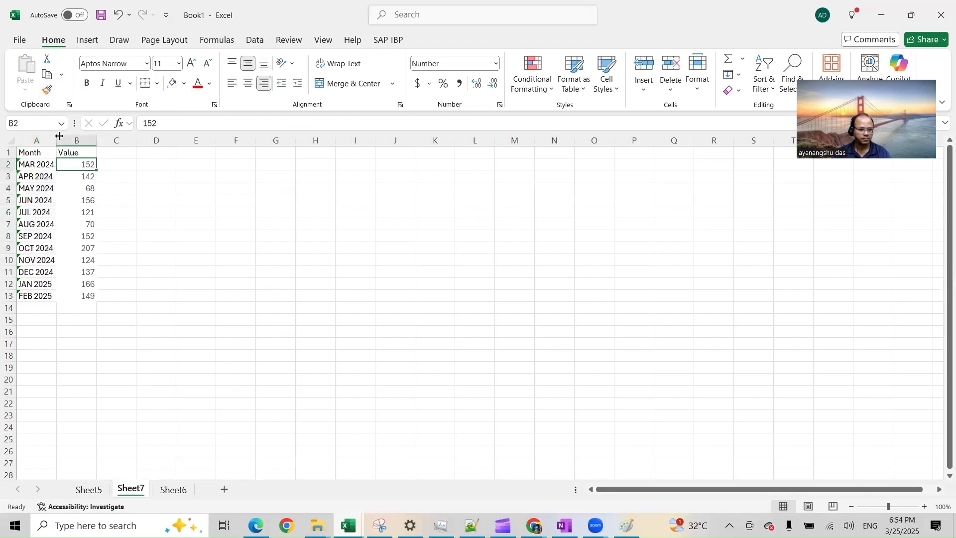
pyautogui.click(45, 167)
pyautogui.click(121, 164)
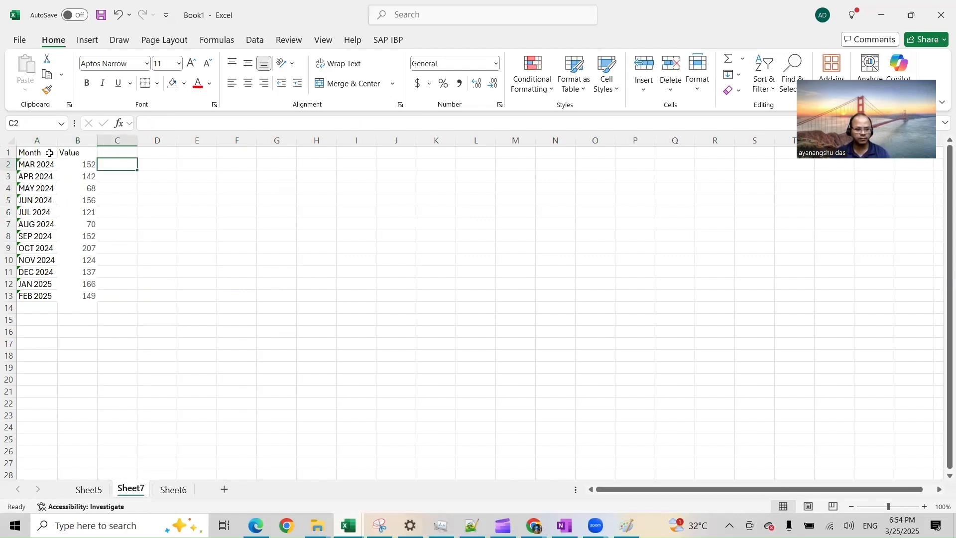
# Add filters to the Month and Value headers and sort the table by Value from smallest to largest.
pyautogui.moveTo(50, 153); pyautogui.dragTo(80, 152)
pyautogui.click(92, 152)
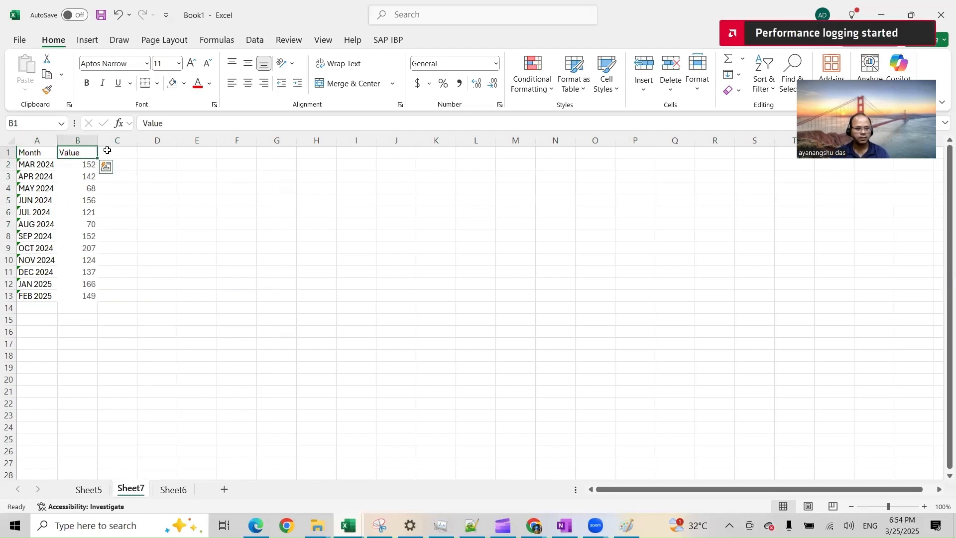
pyautogui.click(254, 40)
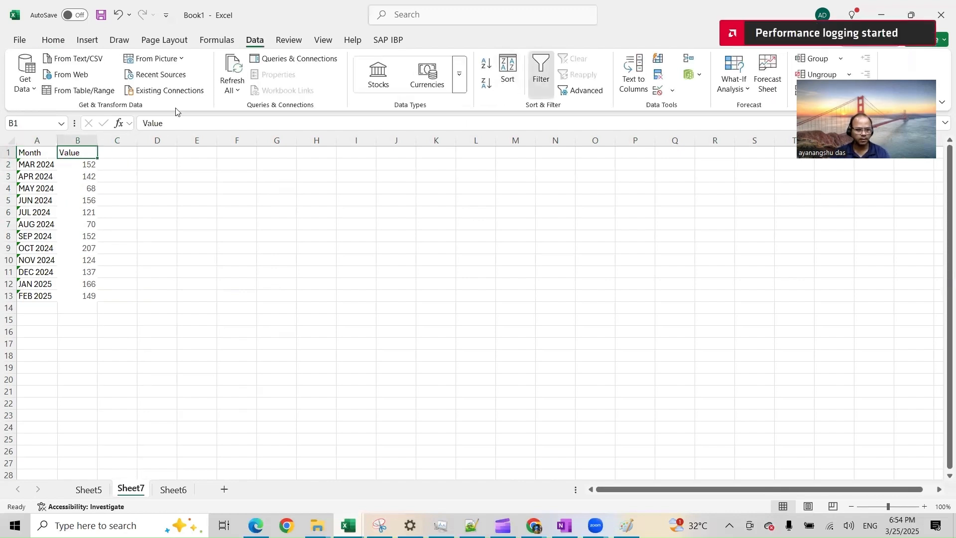
pyautogui.hotkey('ctrl', 'shift', 'l')
pyautogui.click(90, 152)
pyautogui.click(73, 165)
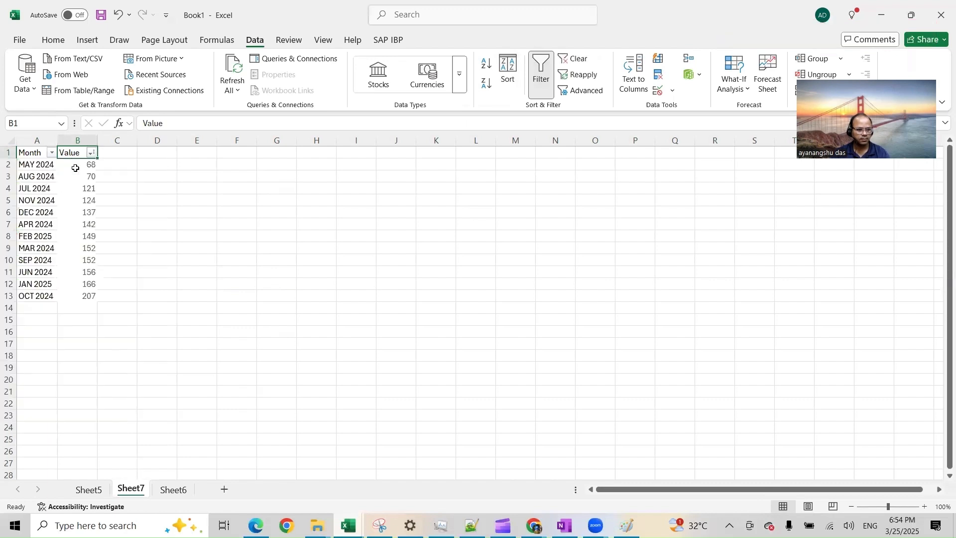
# Enter the label Q1 in cell D2 beside the sorted values.
pyautogui.moveTo(75, 168); pyautogui.dragTo(76, 296)
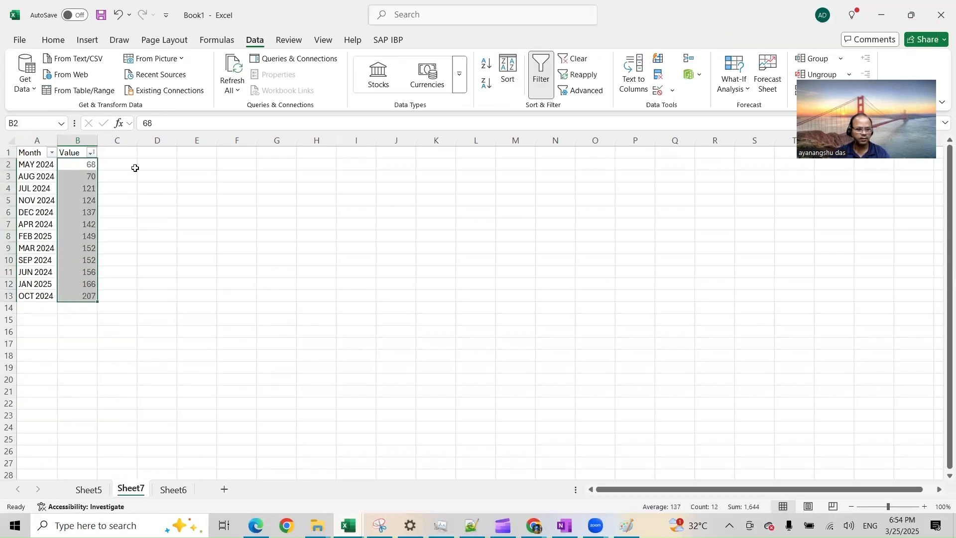
pyautogui.click(88, 164)
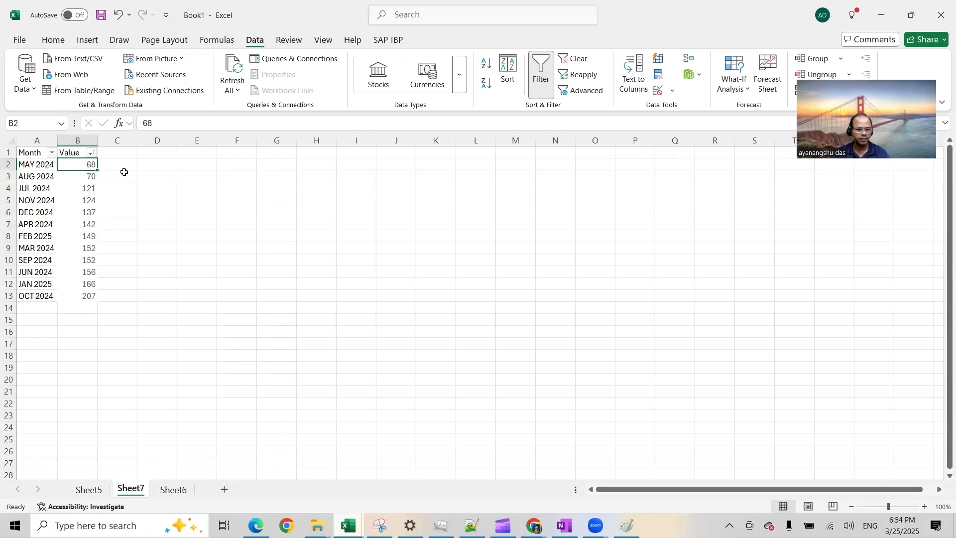
pyautogui.click(144, 167)
pyautogui.write('Q1')
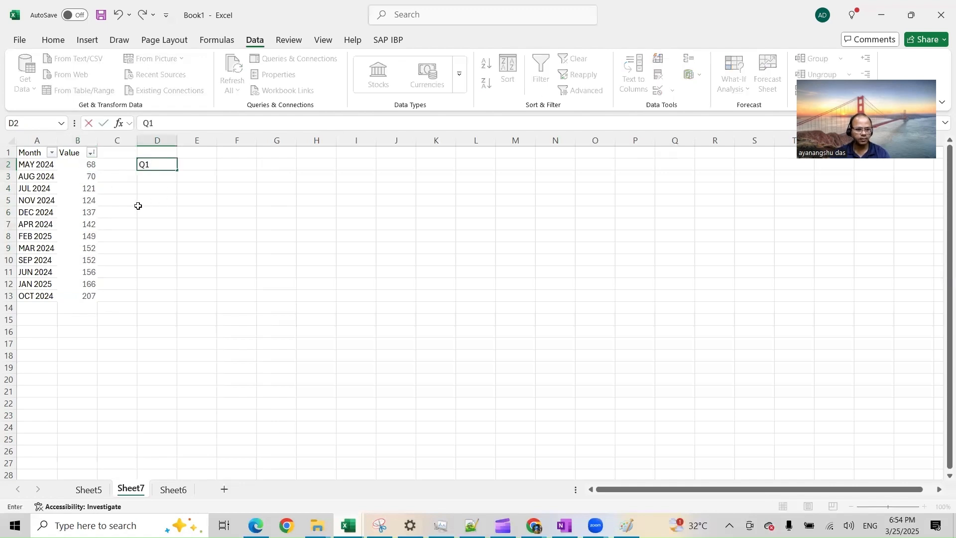
pyautogui.click(139, 208)
# Enter the label Q2 in D7 and the label Q3 in D10 beside the sorted values.
pyautogui.moveTo(80, 187); pyautogui.dragTo(84, 199)
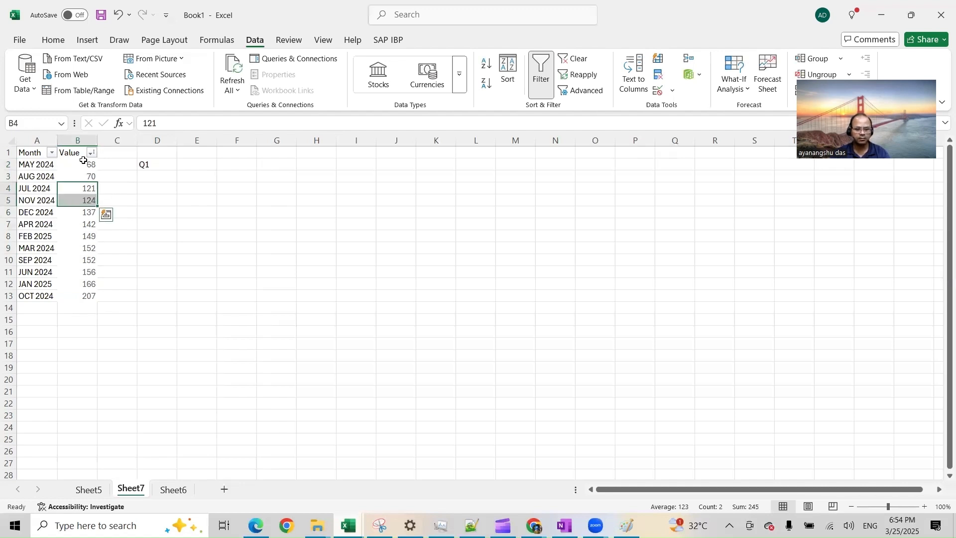
pyautogui.moveTo(83, 160); pyautogui.dragTo(84, 218)
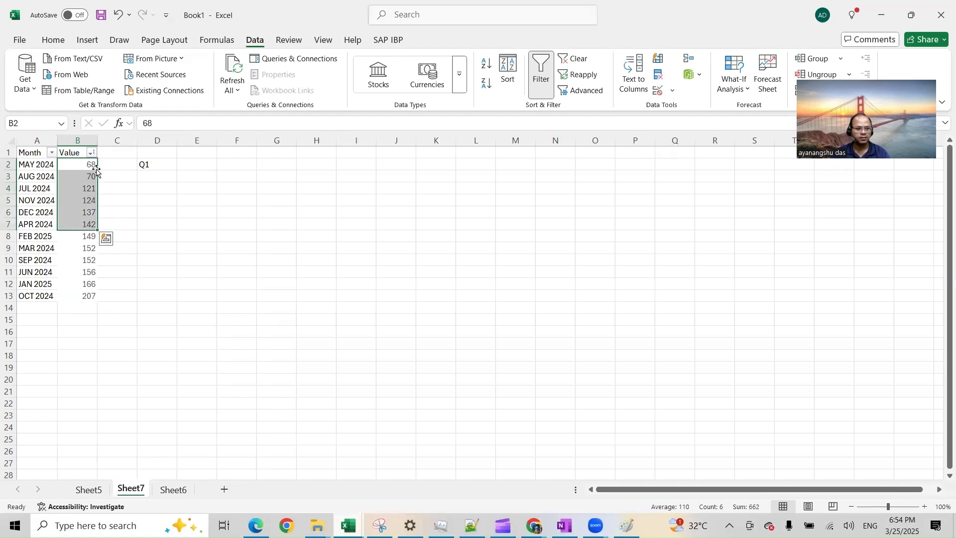
pyautogui.click(84, 222)
pyautogui.click(158, 230)
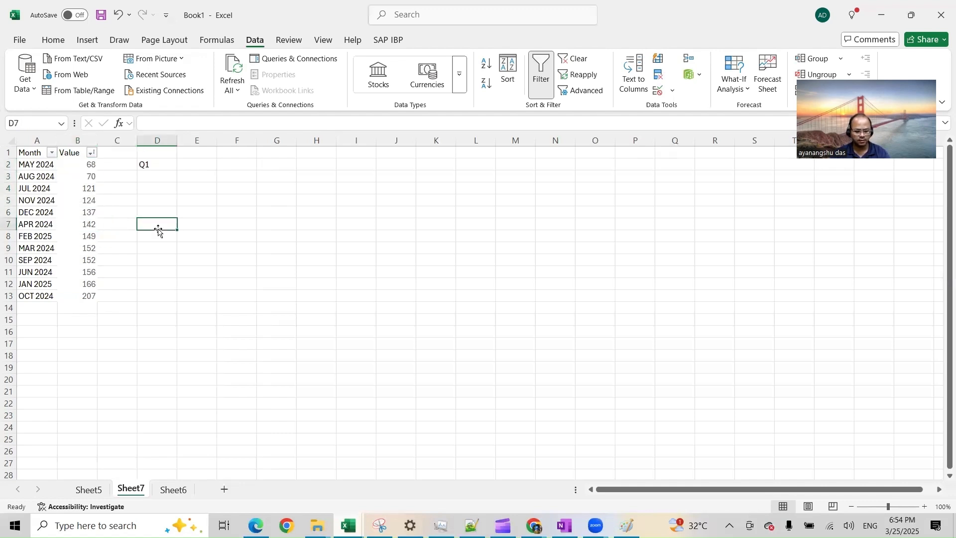
pyautogui.write('Q2')
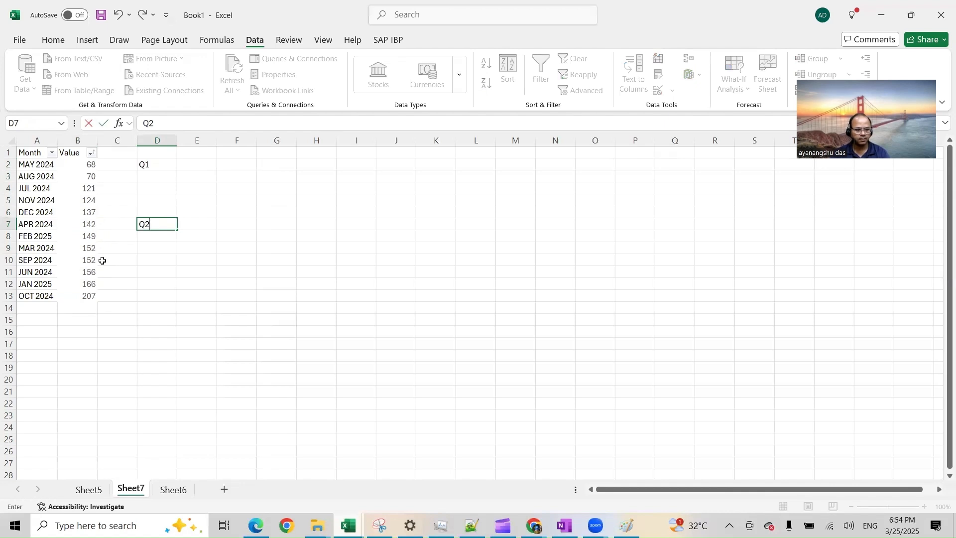
pyautogui.click(185, 259)
pyautogui.click(162, 260)
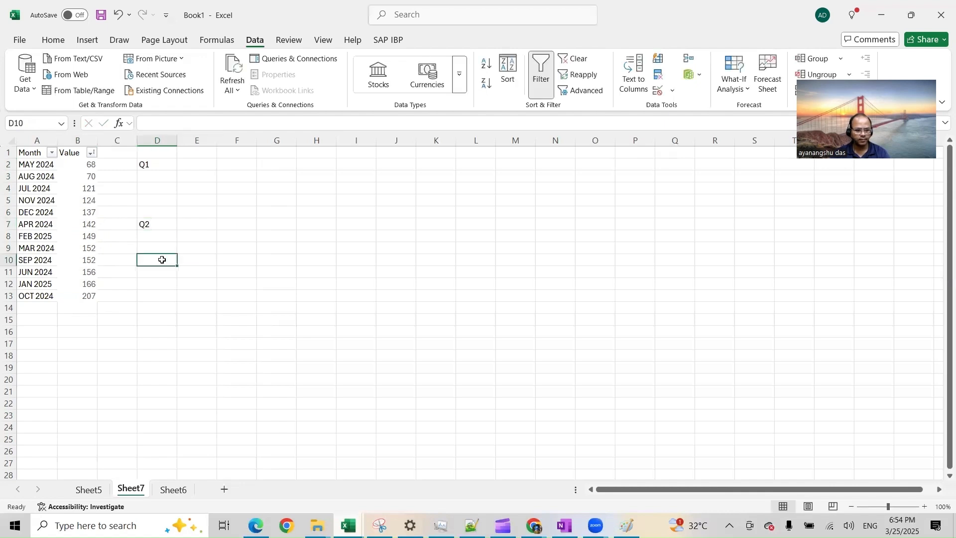
pyautogui.write('Q3')
pyautogui.click(92, 272)
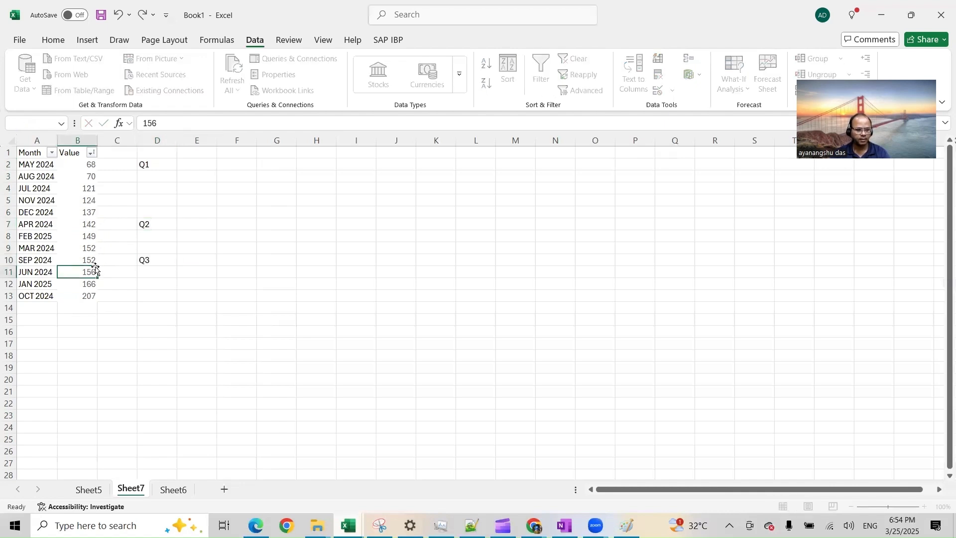
pyautogui.moveTo(87, 164); pyautogui.dragTo(86, 295)
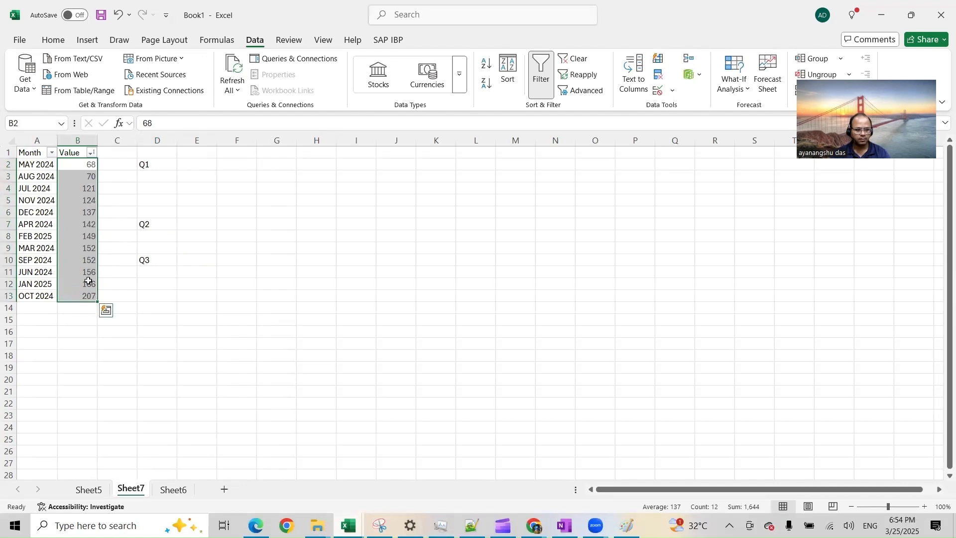
pyautogui.moveTo(92, 257); pyautogui.dragTo(92, 269)
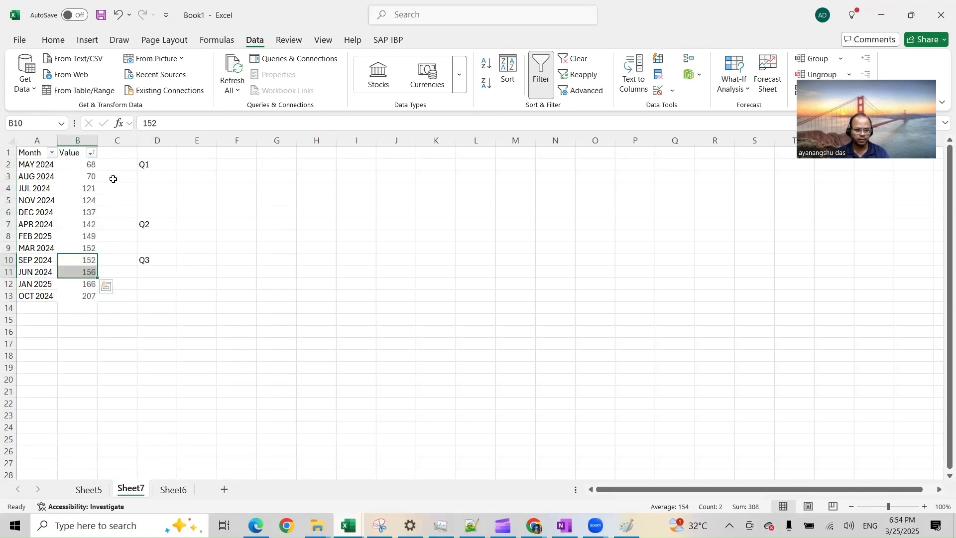
pyautogui.click(156, 168)
pyautogui.moveTo(88, 188); pyautogui.dragTo(87, 201)
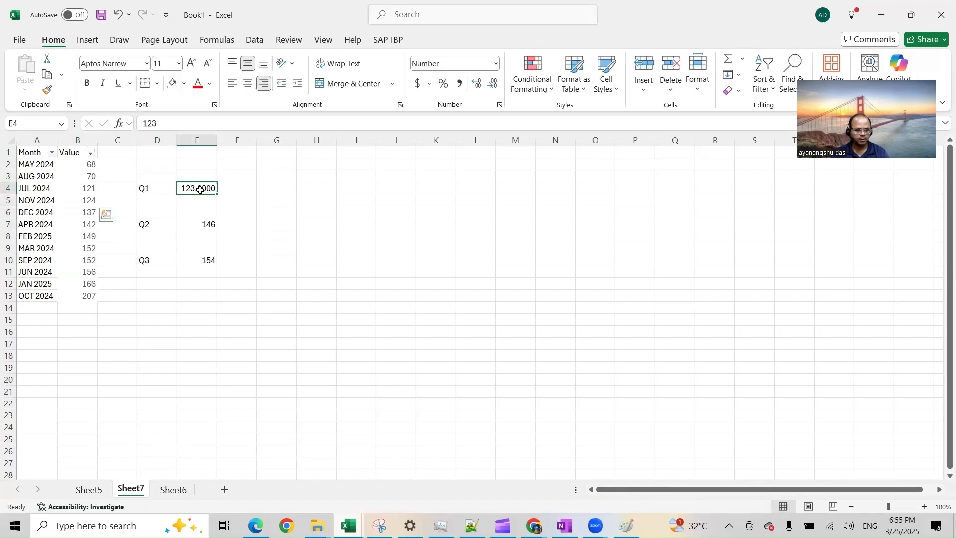
# Replace the Q1 value in E4 with the formula =AVERAGE(B4:B5).
pyautogui.press('Delete')
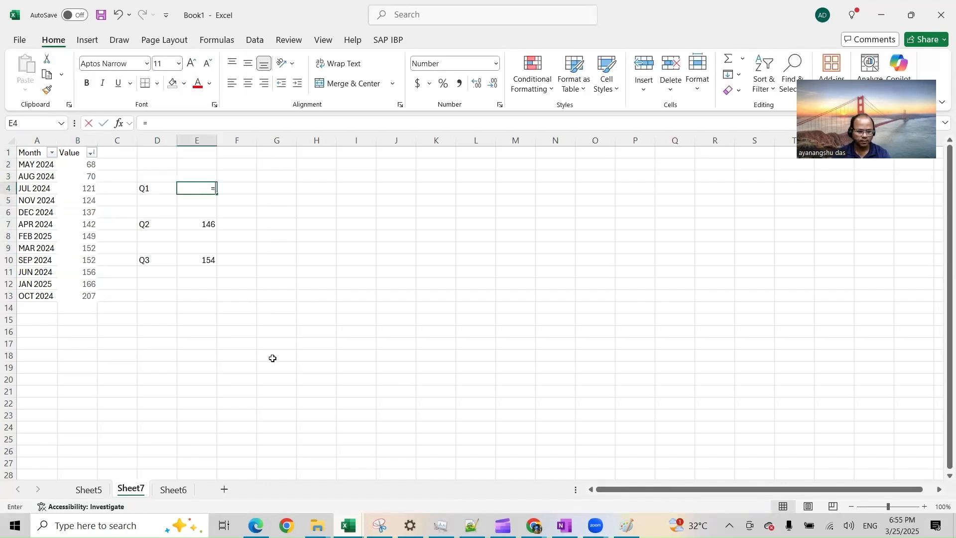
pyautogui.write('=aver')
pyautogui.press('Tab')
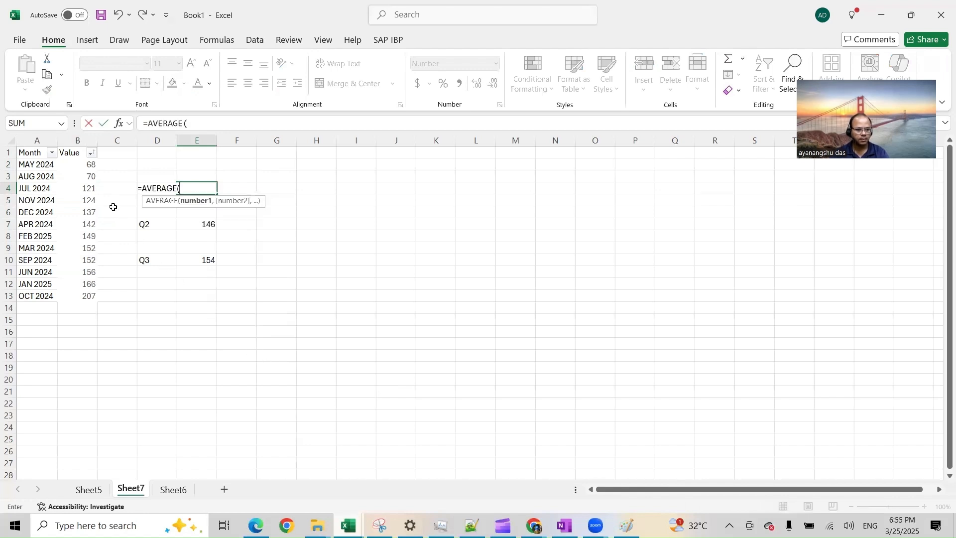
pyautogui.moveTo(91, 189); pyautogui.dragTo(91, 202)
pyautogui.press('Return')
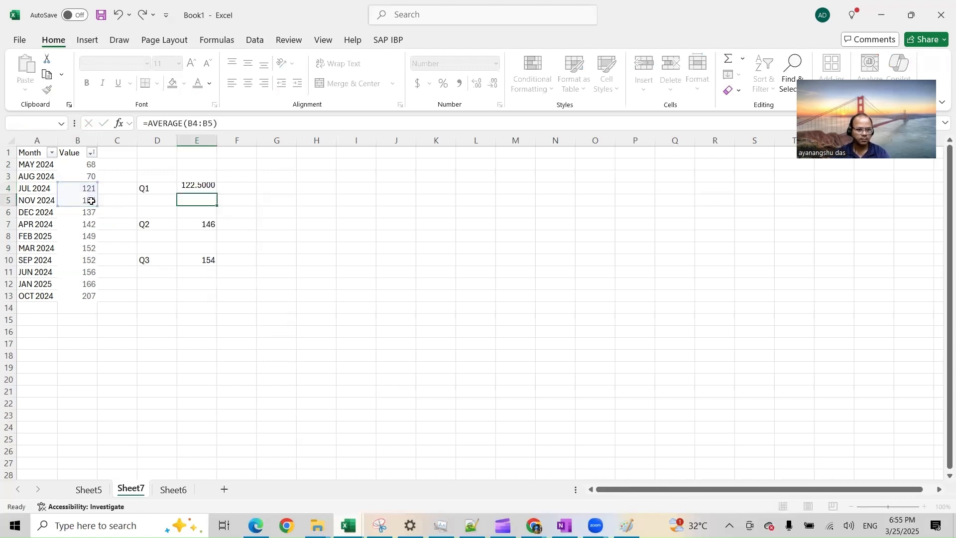
# Reduce the Q1 result in E4 to one decimal place.
pyautogui.click(180, 187)
pyautogui.click(492, 84)
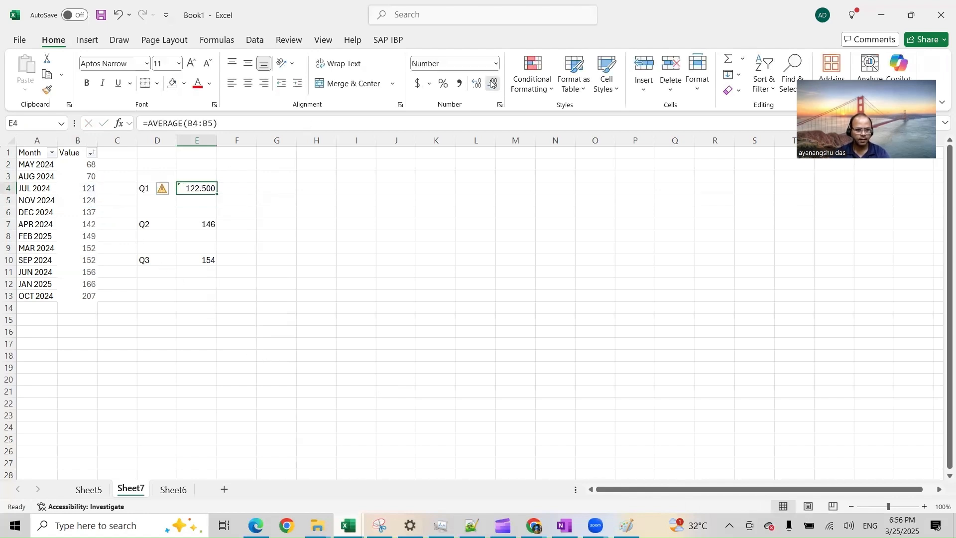
pyautogui.click(491, 83)
pyautogui.click(492, 83)
# Replace the Q2 value in E7 with the formula =AVERAGE(B7:B8).
pyautogui.click(204, 225)
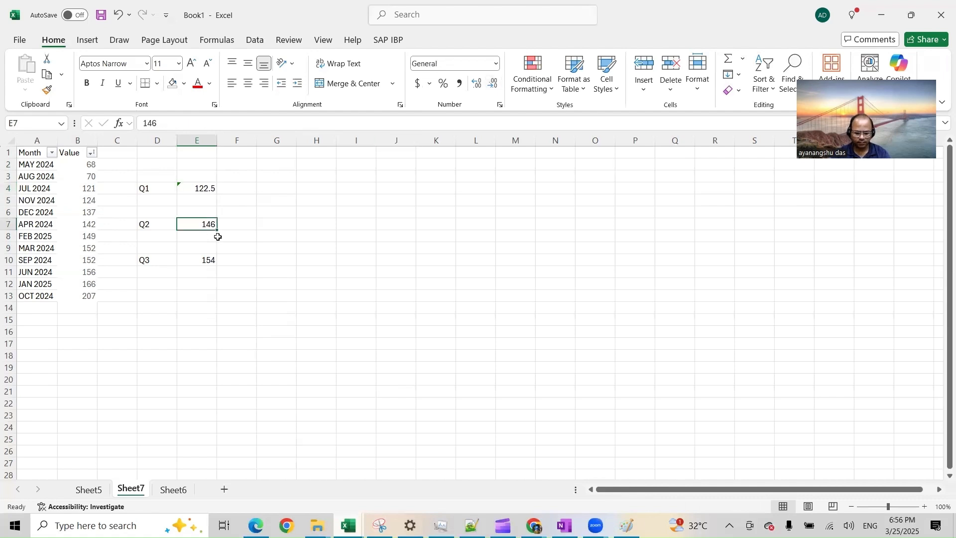
pyautogui.write('=aver')
pyautogui.doubleClick(219, 238)
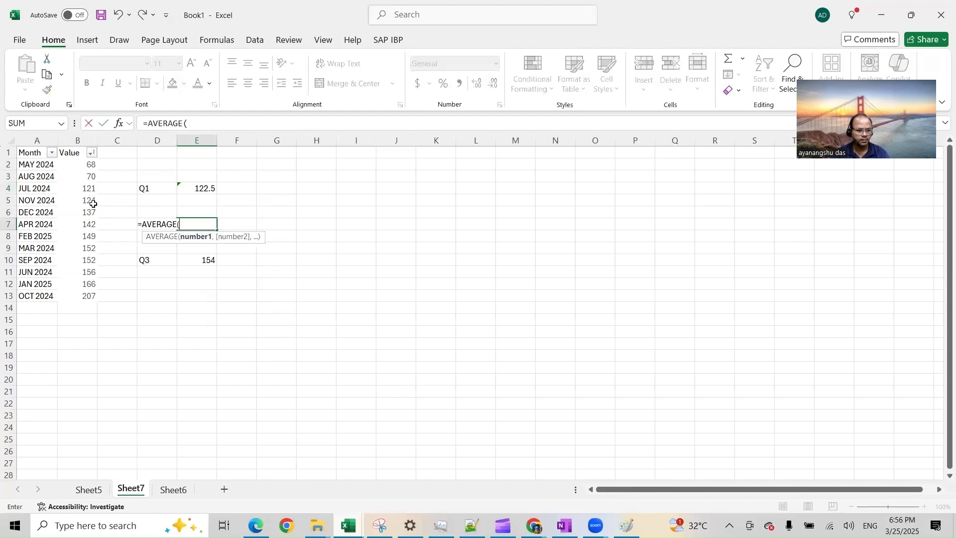
pyautogui.moveTo(81, 223); pyautogui.dragTo(82, 233)
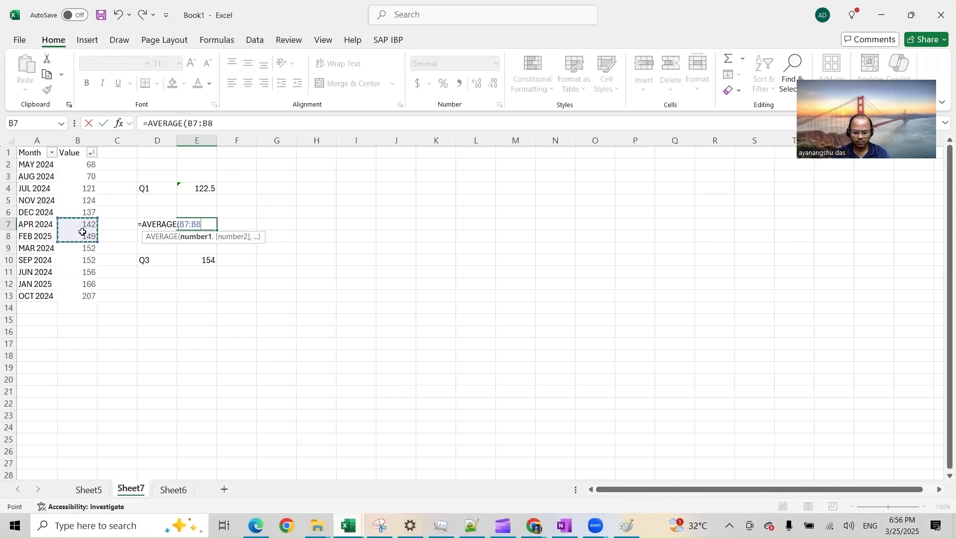
pyautogui.press('Return')
# Replace the Q3 value in E10 with the formula =AVERAGE(B10:B11).
pyautogui.click(206, 261)
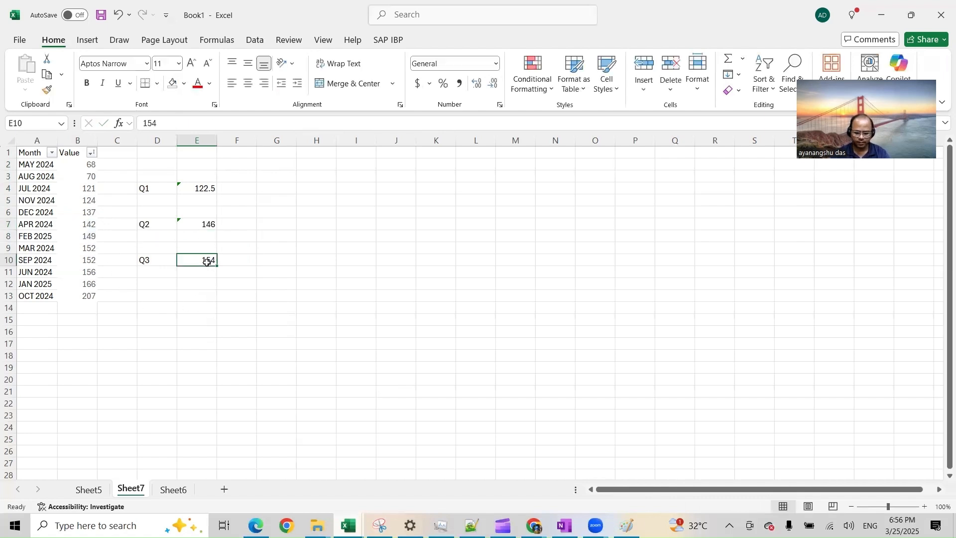
pyautogui.write('=avera')
pyautogui.press('Tab')
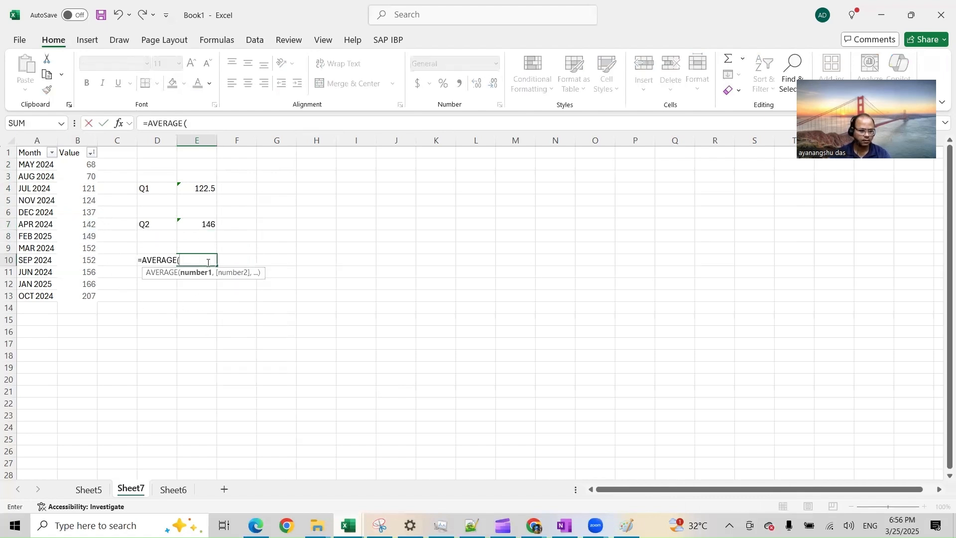
pyautogui.moveTo(80, 262); pyautogui.dragTo(81, 273)
pyautogui.press('Return')
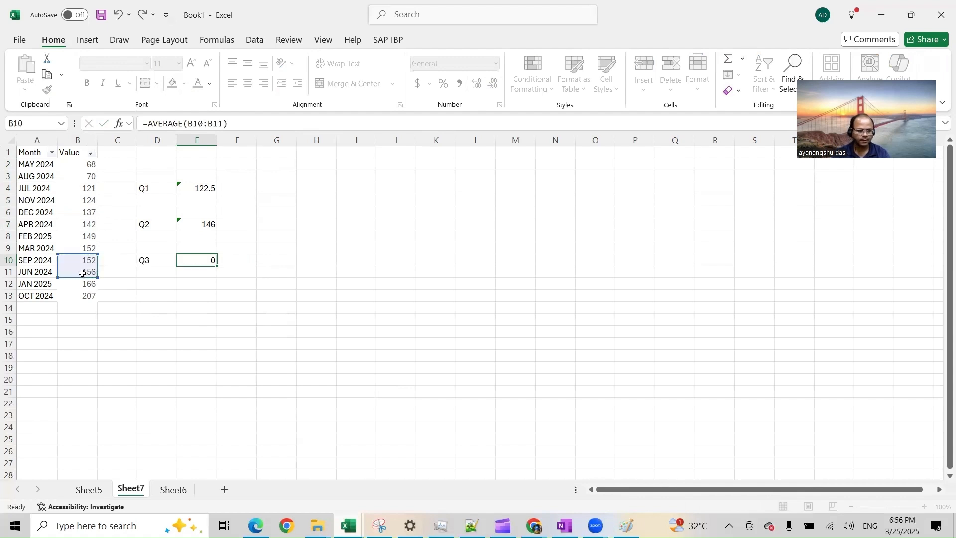
# Label G7 as IQR and calculate the interquartile range in H7 with the formula =E10-E4.
pyautogui.click(268, 225)
pyautogui.write('IQR')
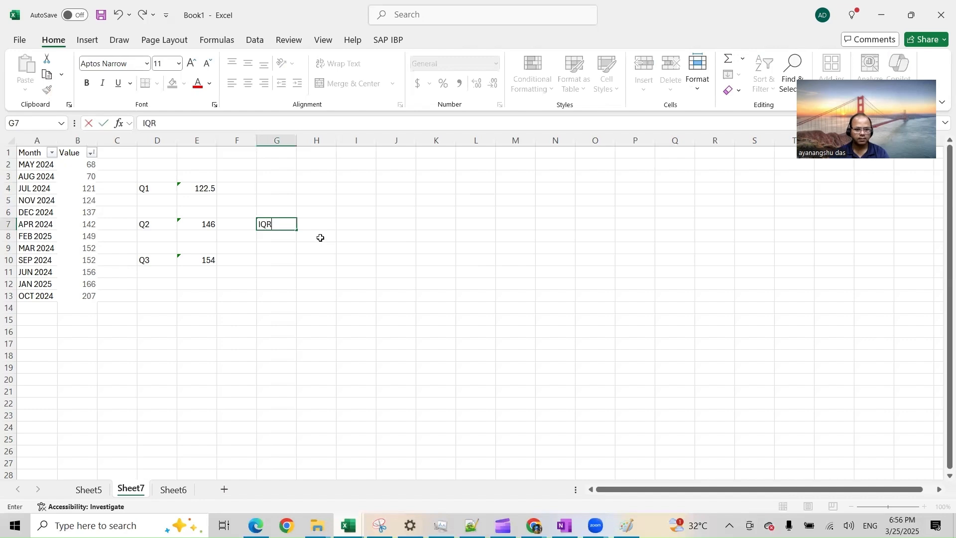
pyautogui.click(320, 228)
pyautogui.write('=')
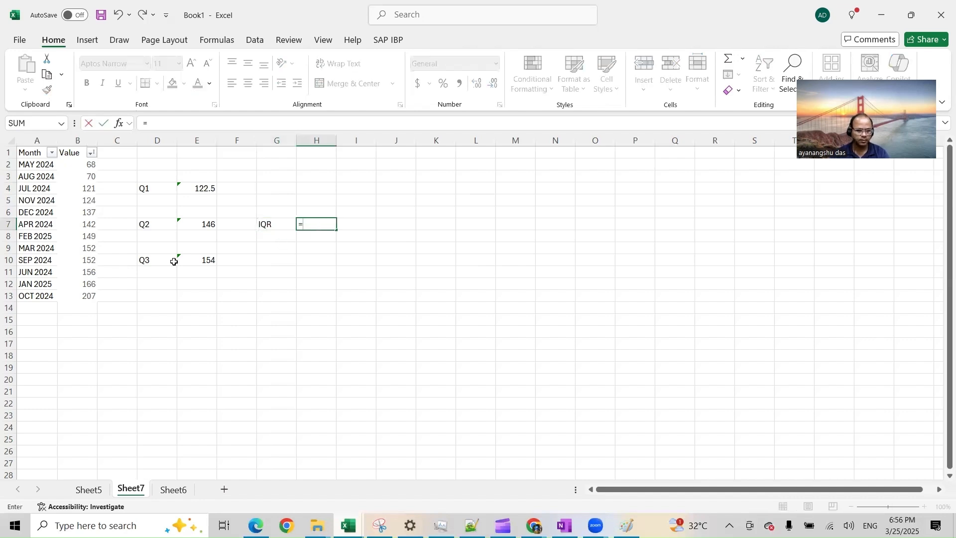
pyautogui.click(205, 259)
pyautogui.write('-')
pyautogui.click(207, 188)
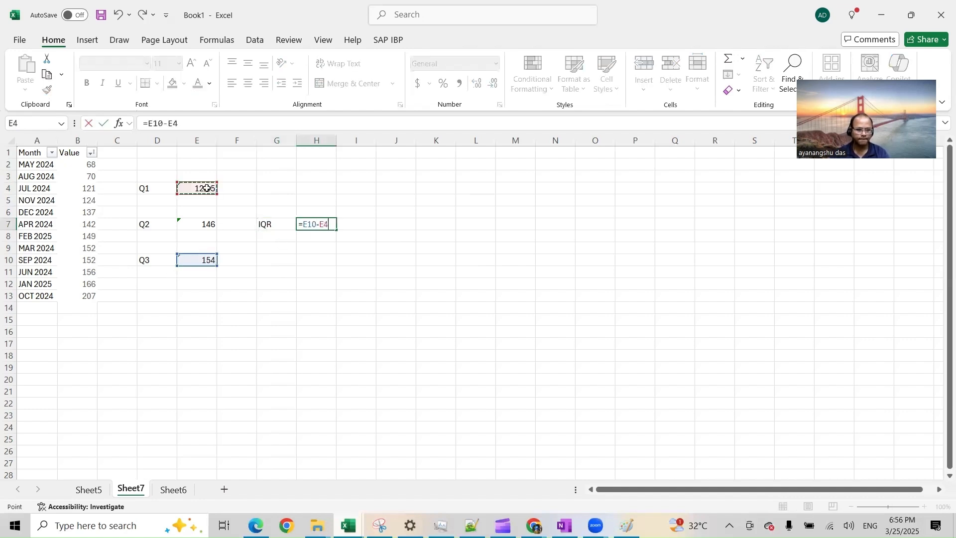
pyautogui.press('Return')
pyautogui.press('Up')
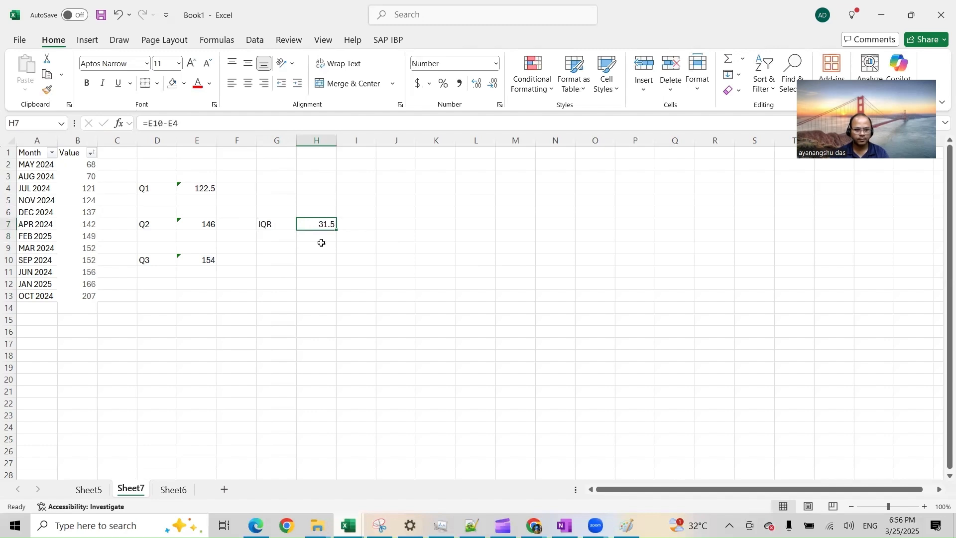
pyautogui.click(205, 262)
pyautogui.click(199, 190)
# Label H10 as UCL and calculate the upper limit in I10 with the formula =E10+1.5*H7.
pyautogui.click(301, 260)
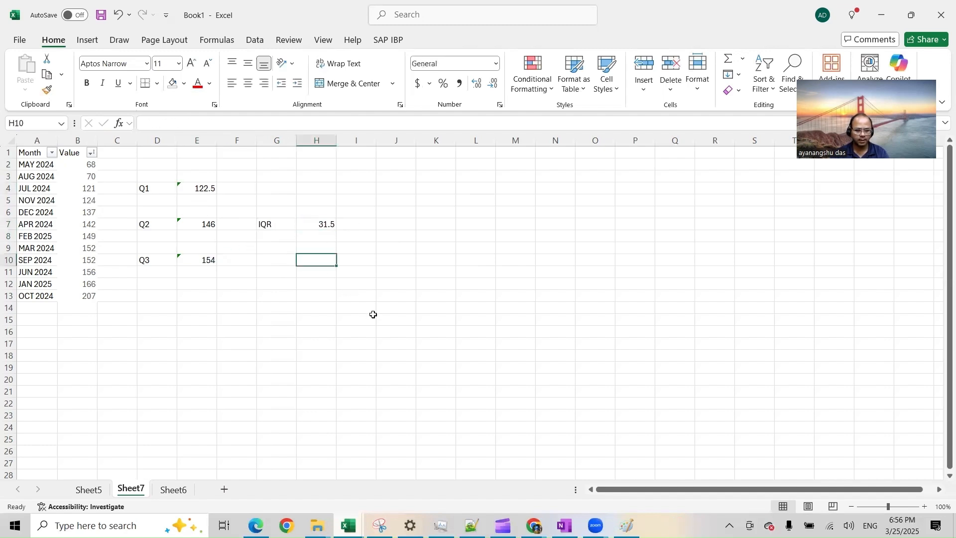
pyautogui.write('UCL')
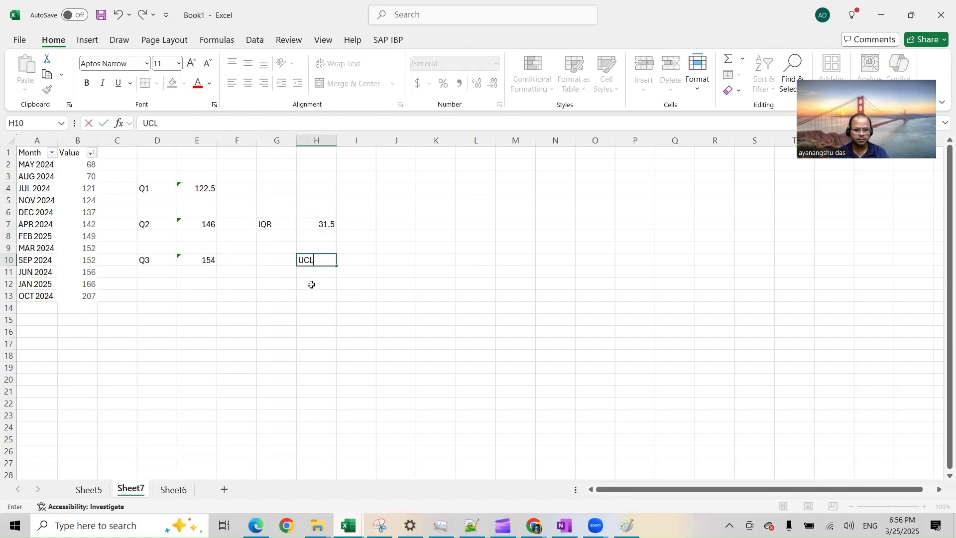
pyautogui.click(344, 264)
pyautogui.click(209, 262)
pyautogui.click(355, 260)
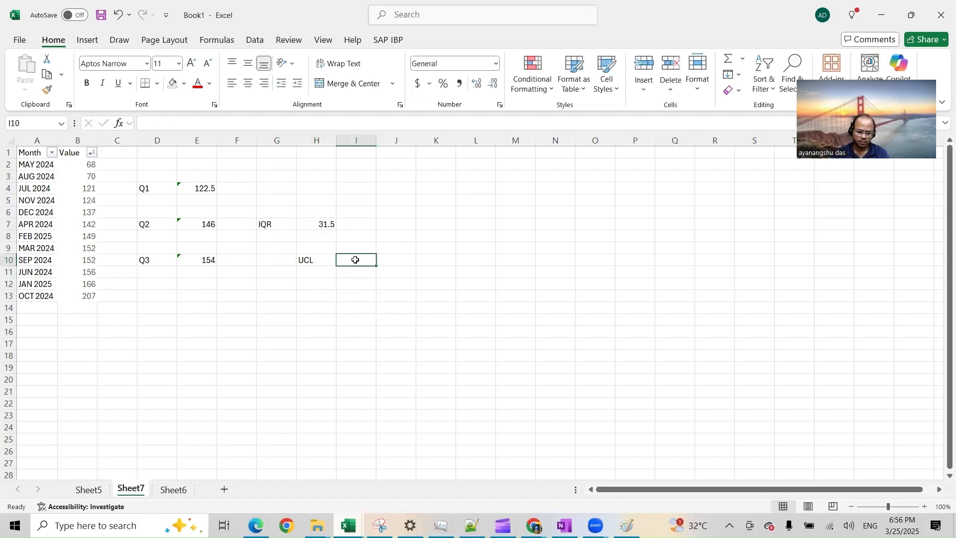
pyautogui.write('=')
pyautogui.click(183, 264)
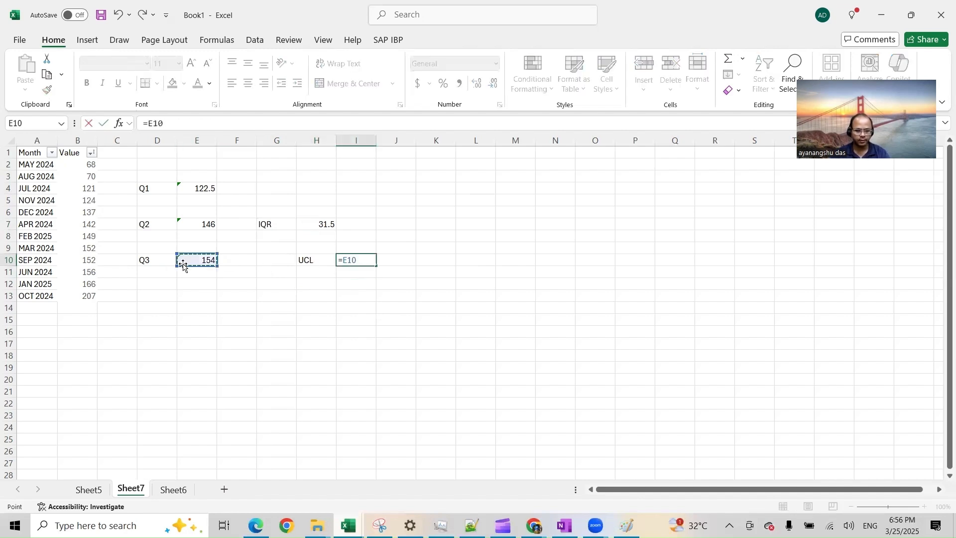
pyautogui.write('+1.5')
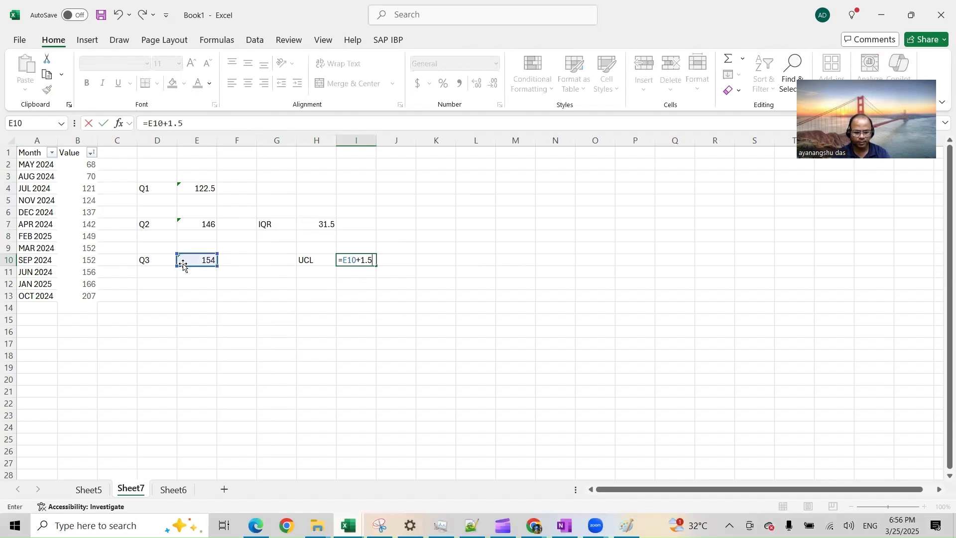
pyautogui.write('*')
pyautogui.click(320, 224)
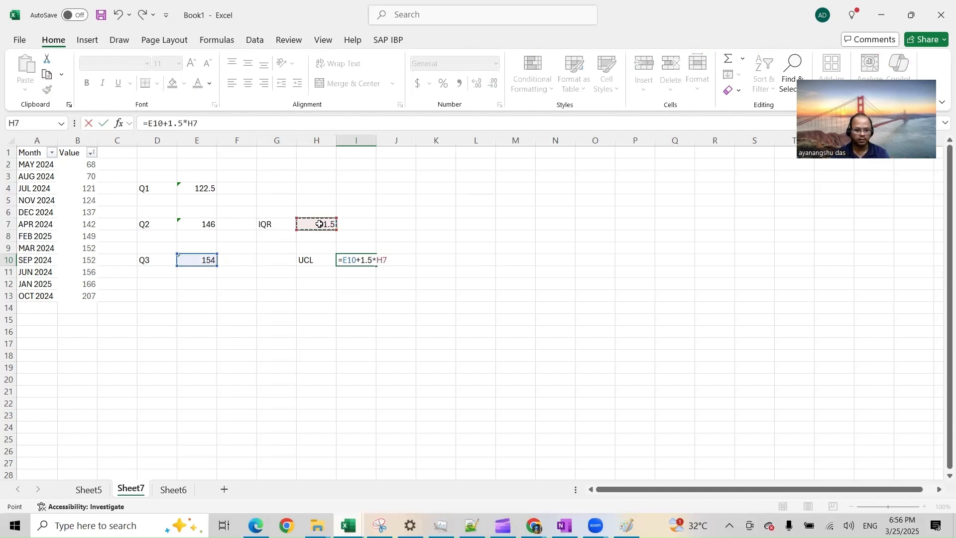
pyautogui.press('Return')
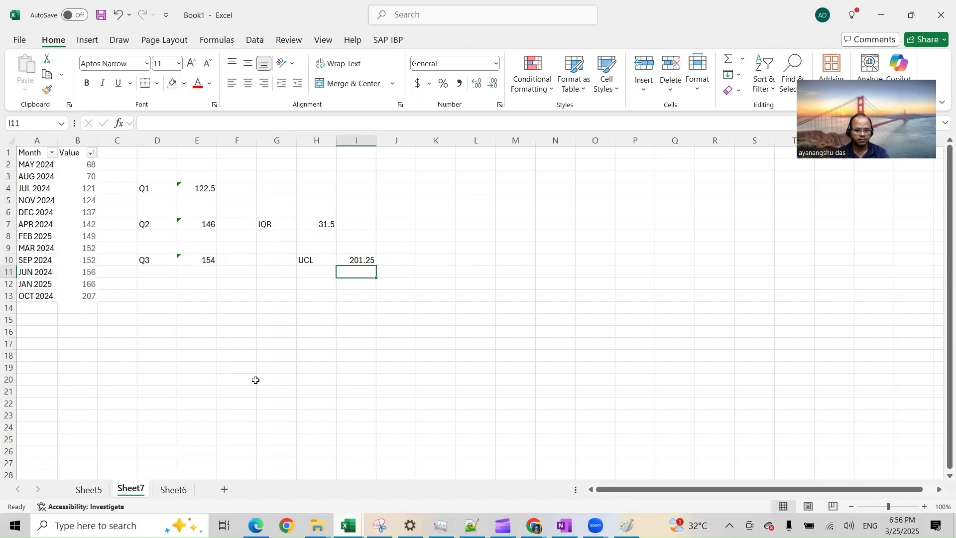
# Label H4 as LCL and calculate the lower limit in I4 with the formula =E4-1.5*H7.
pyautogui.click(324, 189)
pyautogui.write('LCL')
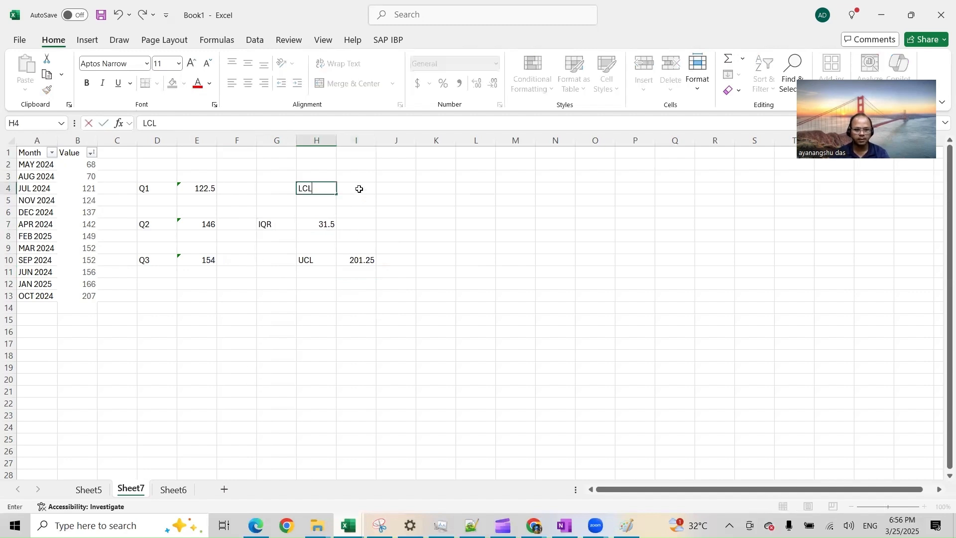
pyautogui.click(359, 189)
pyautogui.write('=')
pyautogui.press('Left')
pyautogui.press('Left')
pyautogui.press('Left')
pyautogui.press('Left')
pyautogui.write('-')
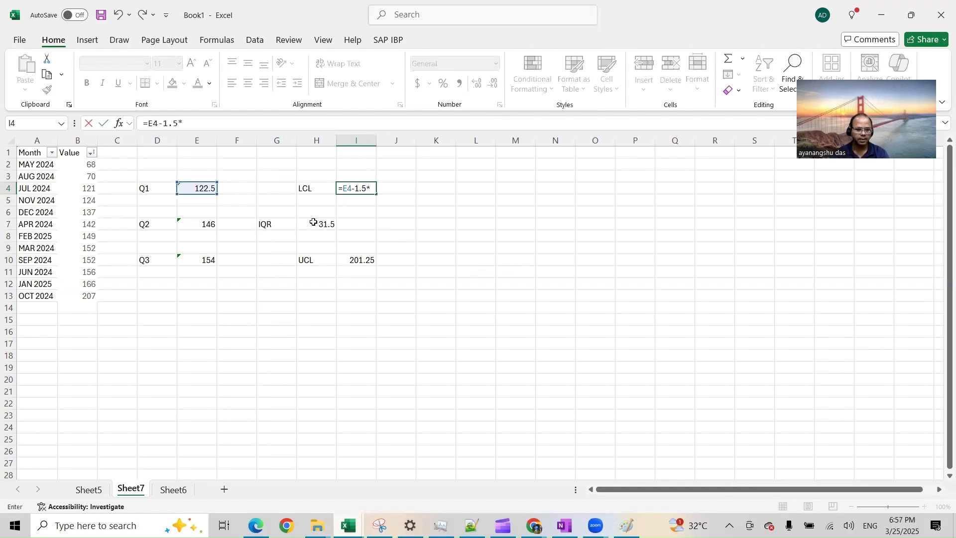
pyautogui.write('1.5*')
pyautogui.click(313, 222)
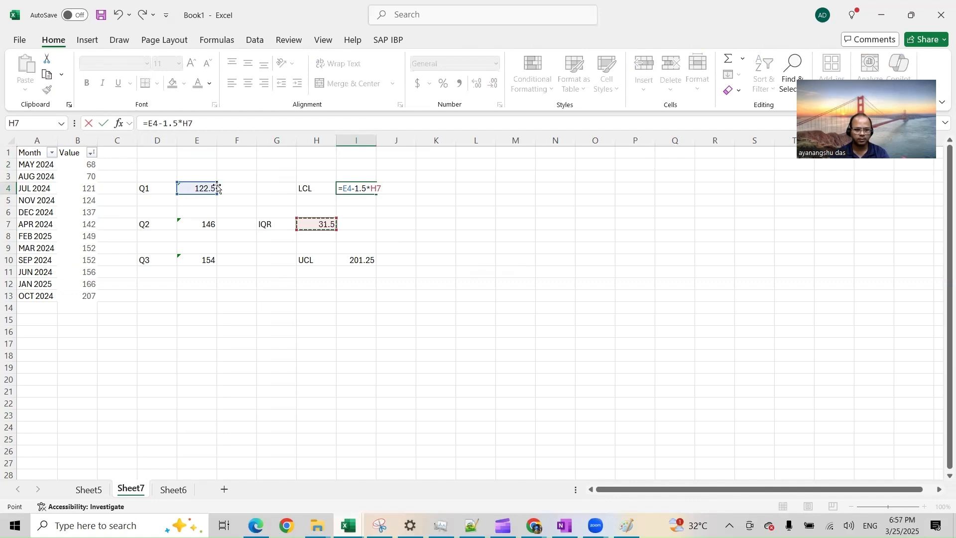
pyautogui.press('Return')
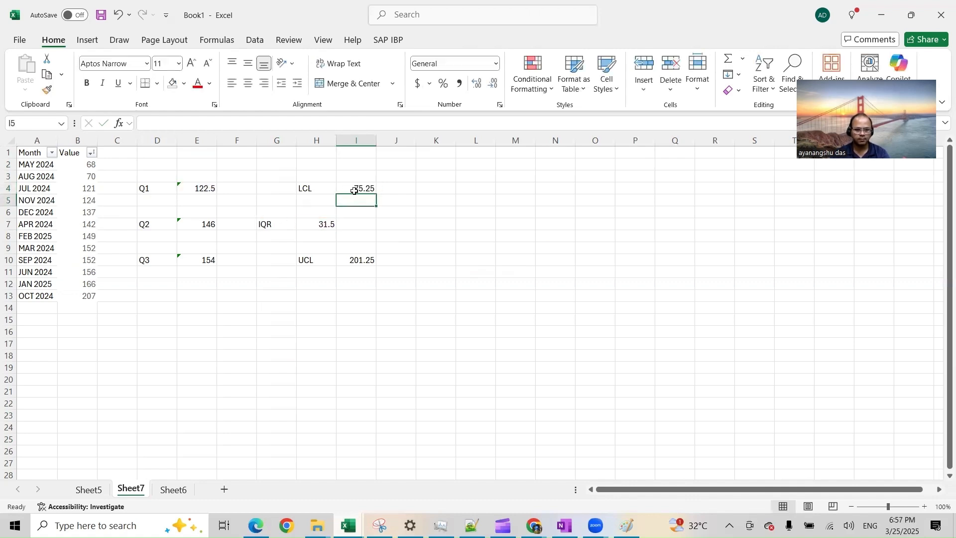
# Bold the values in B2:B3 that fall below the LCL.
pyautogui.click(354, 190)
pyautogui.click(349, 260)
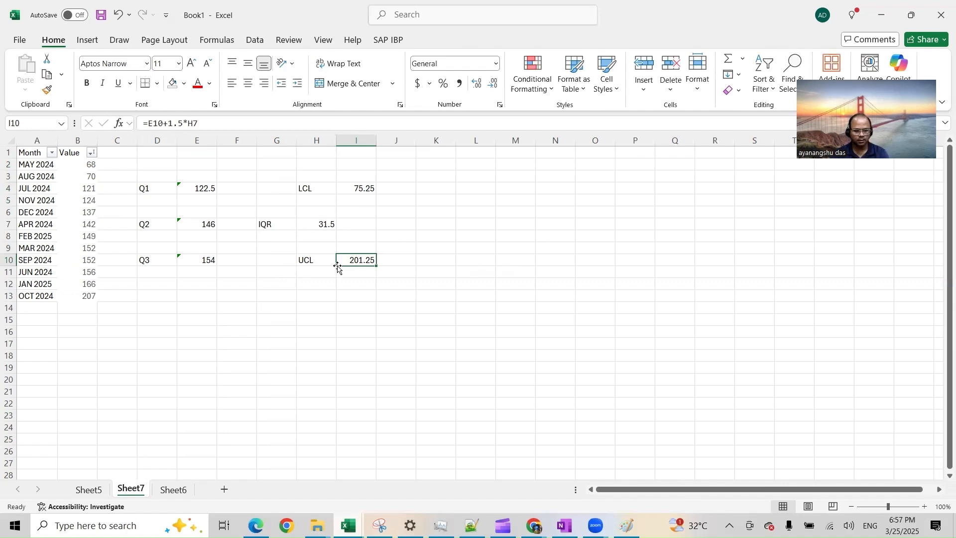
pyautogui.click(88, 185)
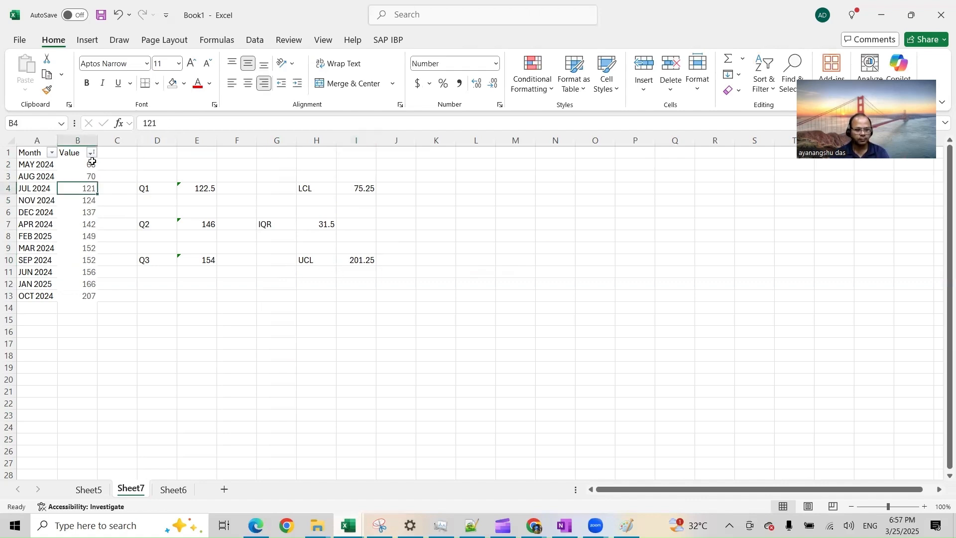
pyautogui.click(89, 164)
pyautogui.keyDown('shift'); pyautogui.click(90, 176); pyautogui.keyUp('shift')
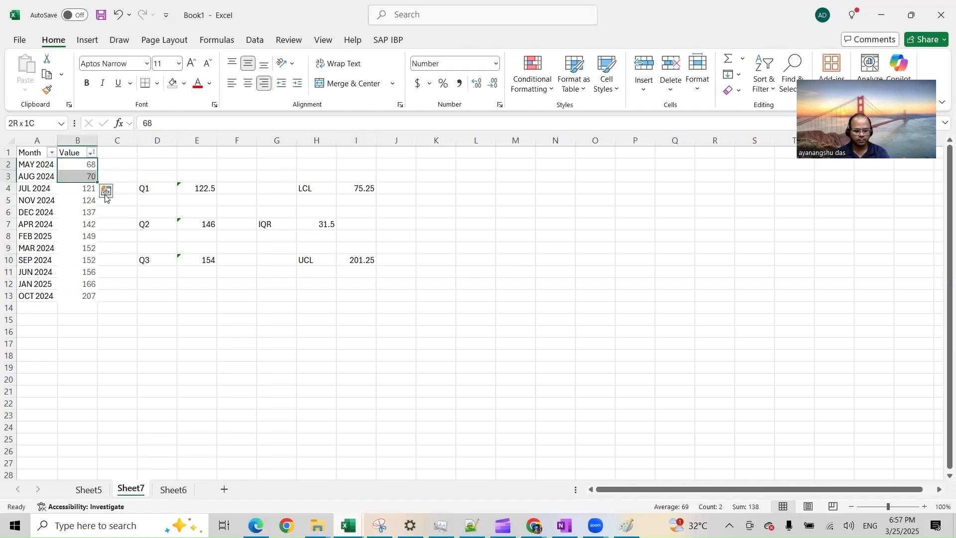
pyautogui.hotkey('ctrl', 'b')
# Bold the OCT 2024 value in B13 that lies above the UCL.
pyautogui.click(354, 190)
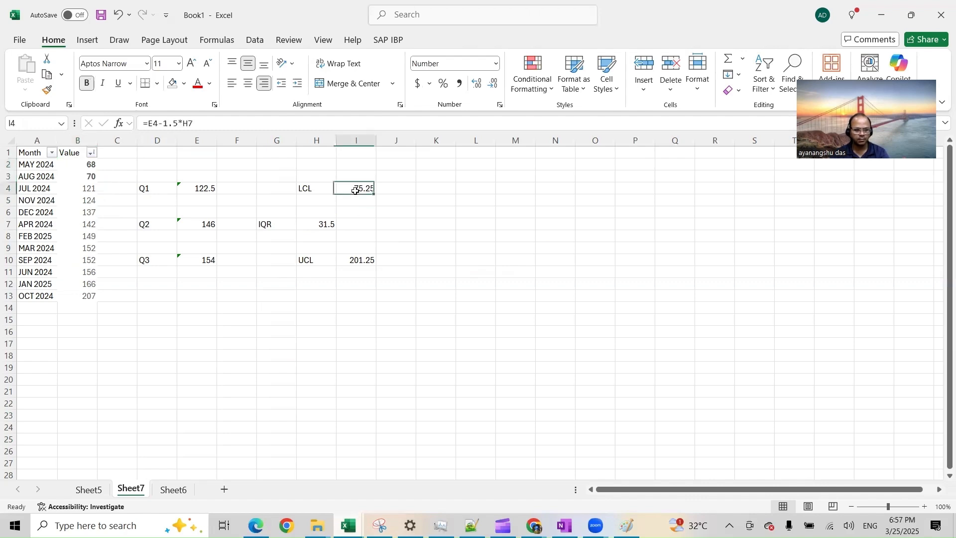
pyautogui.click(89, 284)
pyautogui.click(84, 294)
pyautogui.hotkey('ctrl', 'b')
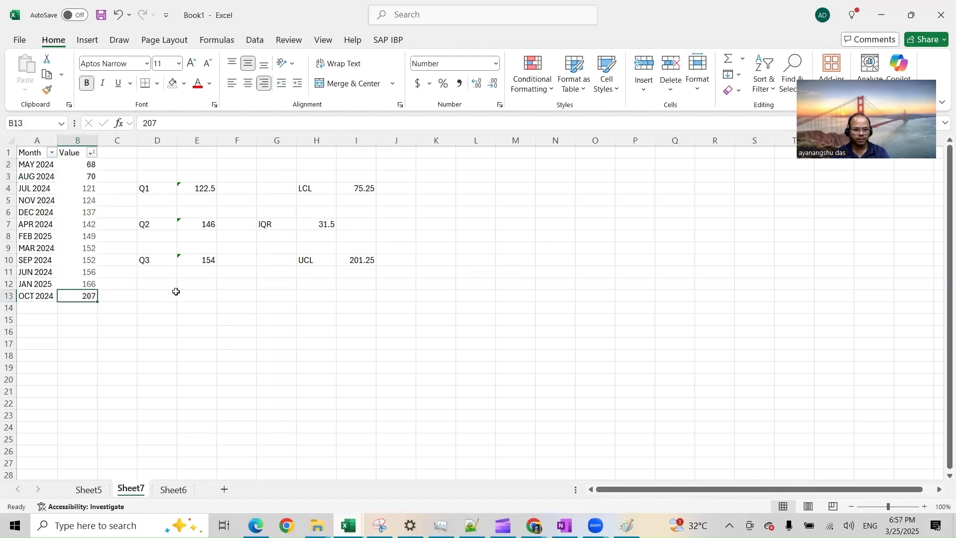
pyautogui.click(350, 259)
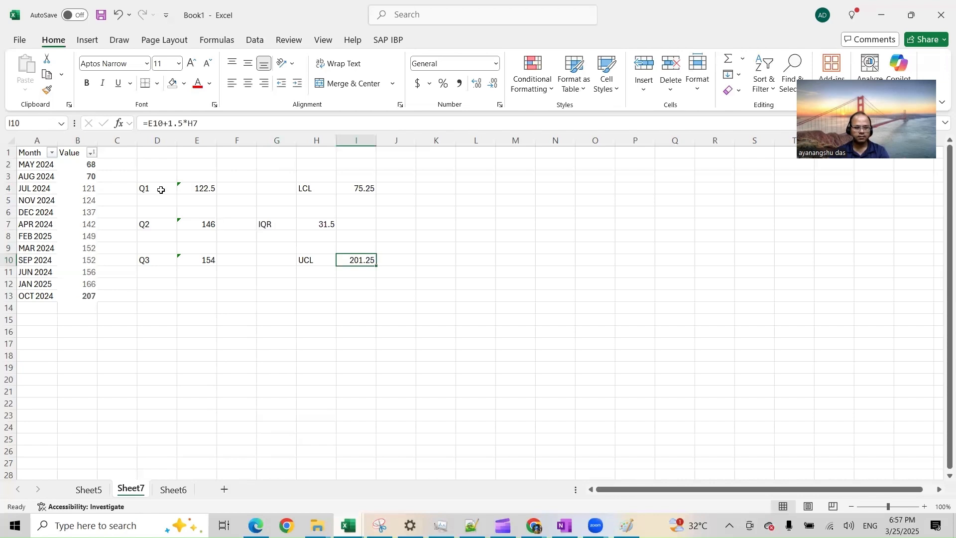
pyautogui.moveTo(150, 188); pyautogui.dragTo(372, 258)
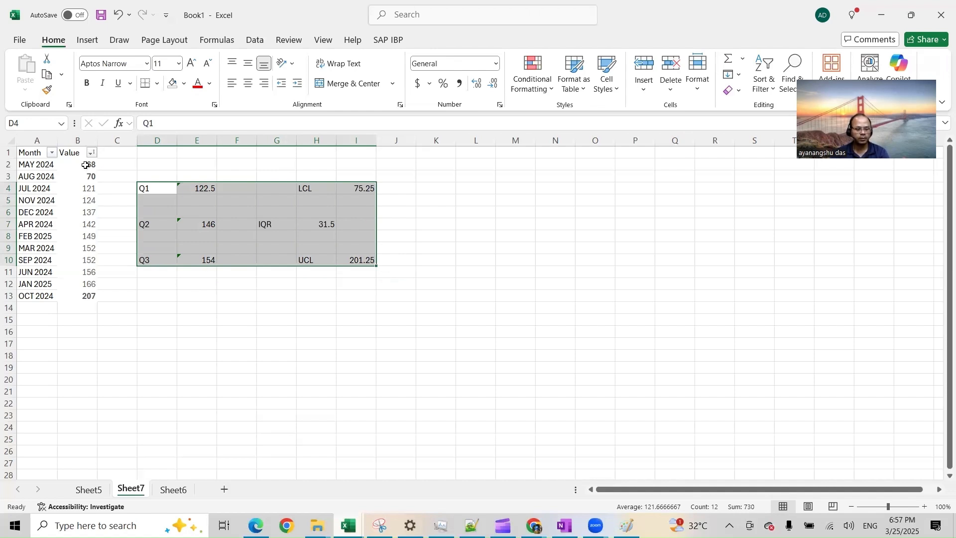
# Check the average of B2:B13 and enter 137 in C3 beside the AUG 2024 value.
pyautogui.moveTo(85, 165); pyautogui.dragTo(86, 296)
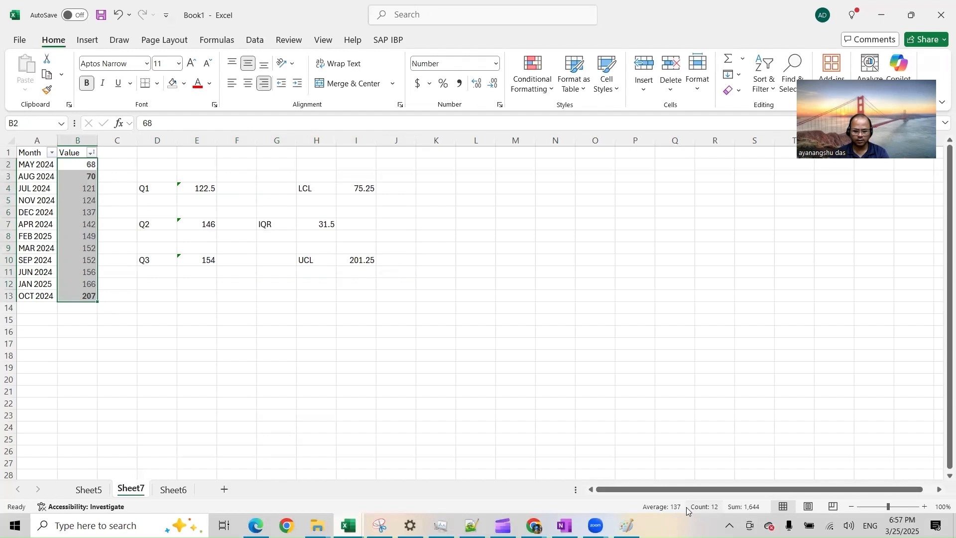
pyautogui.click(116, 181)
pyautogui.write('1')
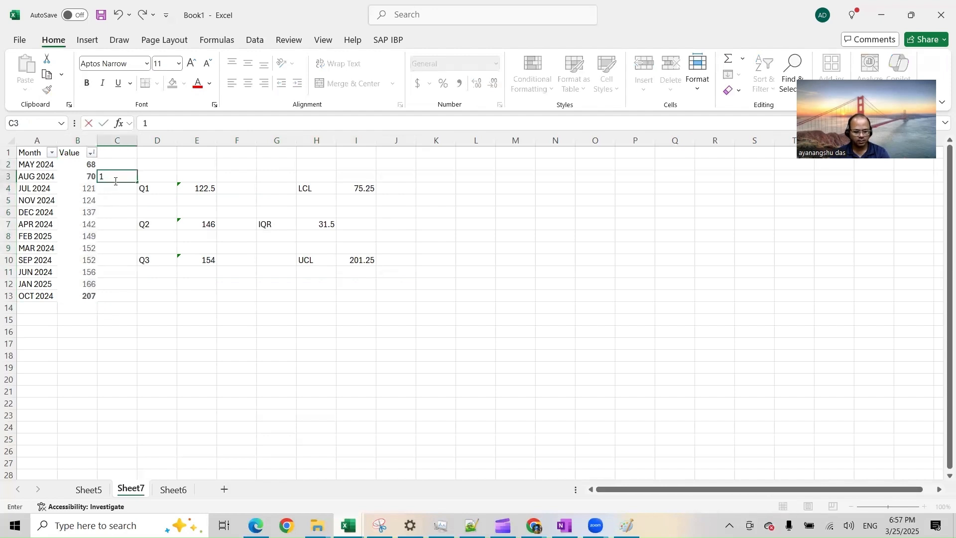
pyautogui.write('37')
pyautogui.press('Return')
pyautogui.press('Up')
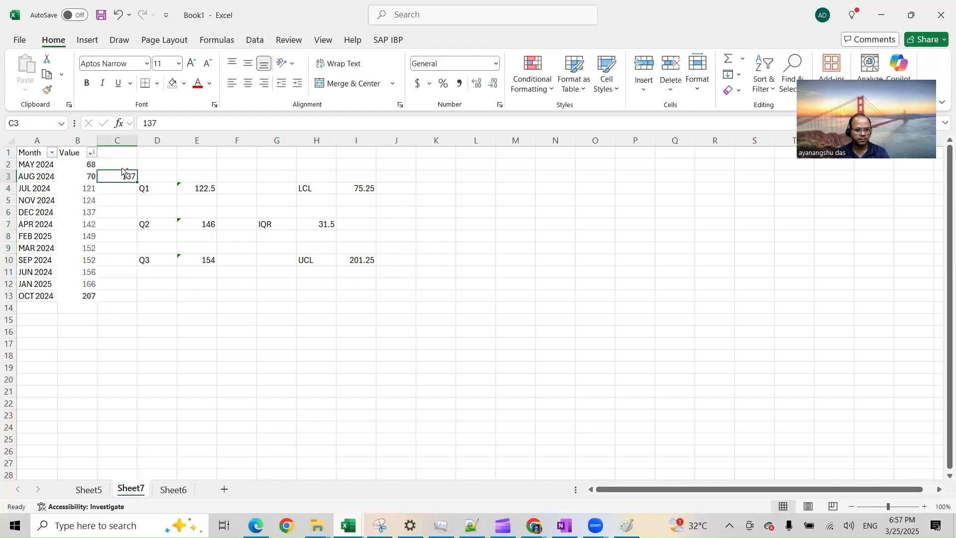
# Copy the 137 from C3 into C2 and C13 beside the other two outliers.
pyautogui.hotkey('ctrl', 'c')
pyautogui.click(124, 164)
pyautogui.hotkey('ctrl', 'v')
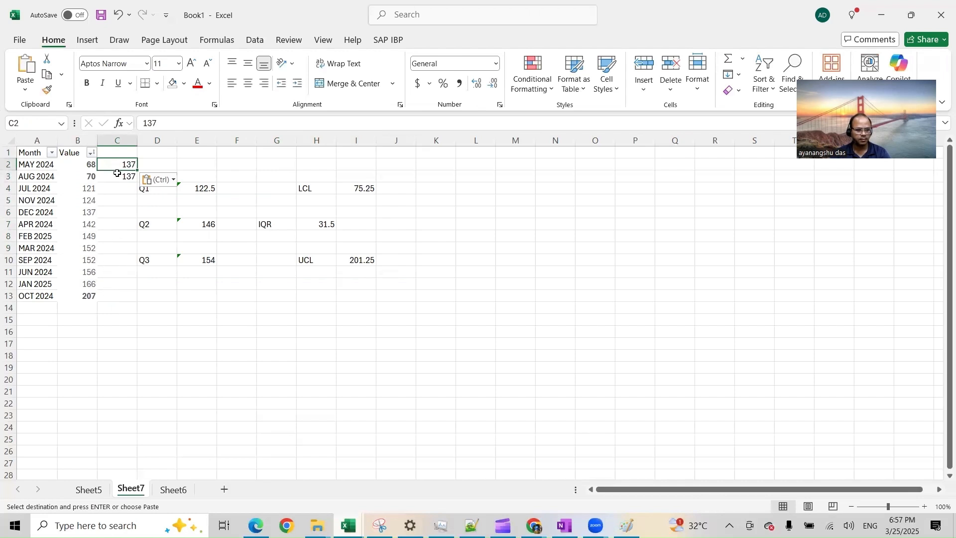
pyautogui.click(125, 296)
pyautogui.hotkey('ctrl', 'v')
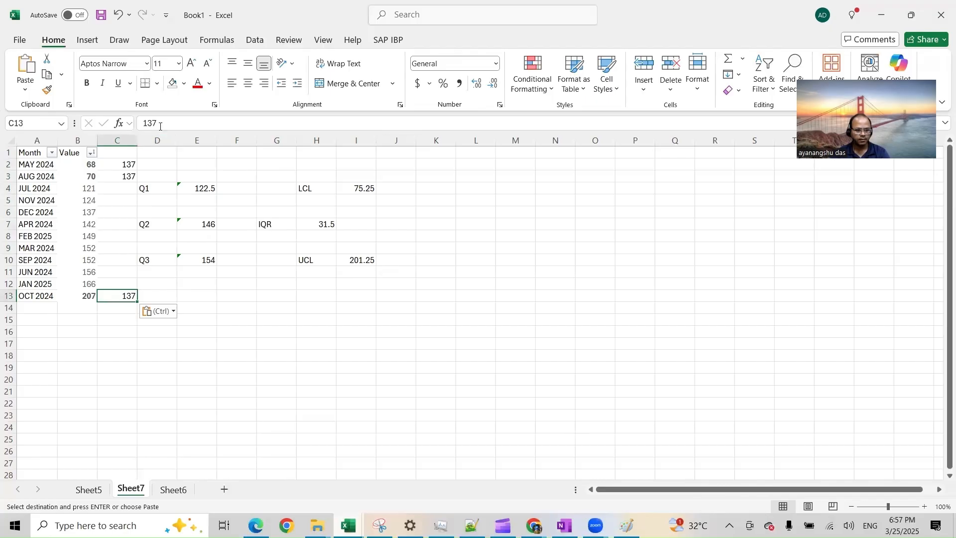
# Insert two blank columns at column D, ahead of the quartile labels.
pyautogui.click(157, 140)
pyautogui.rightClick(158, 141)
pyautogui.click(188, 279)
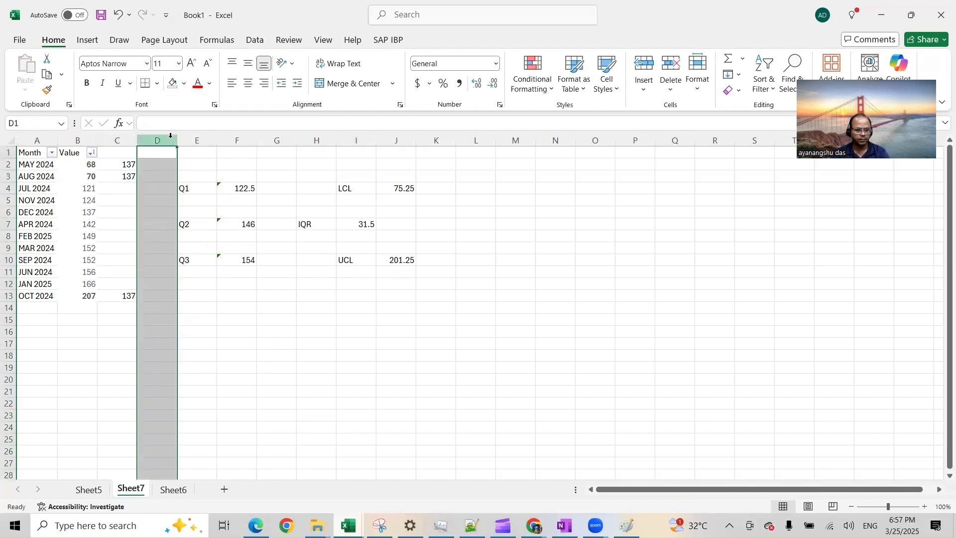
pyautogui.rightClick(173, 156)
pyautogui.click(191, 279)
pyautogui.click(141, 180)
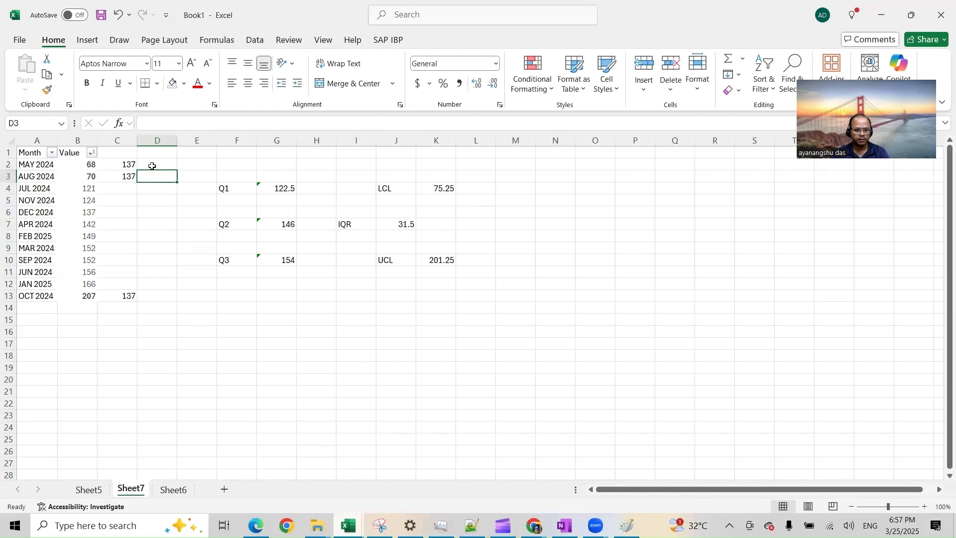
pyautogui.moveTo(152, 163); pyautogui.dragTo(164, 183)
pyautogui.click(421, 188)
pyautogui.hotkey('ctrl', 'c')
pyautogui.hotkey('ctrl', 'v')
pyautogui.hotkey('ctrl', 'z')
# Enter the LCL value 75.25 in D2 and fill it down to D3.
pyautogui.click(166, 163)
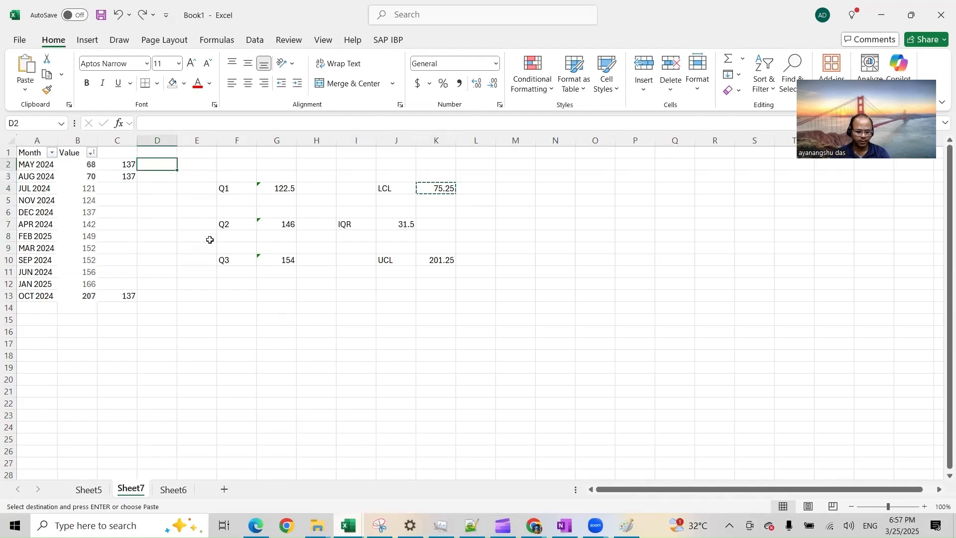
pyautogui.write('75.25')
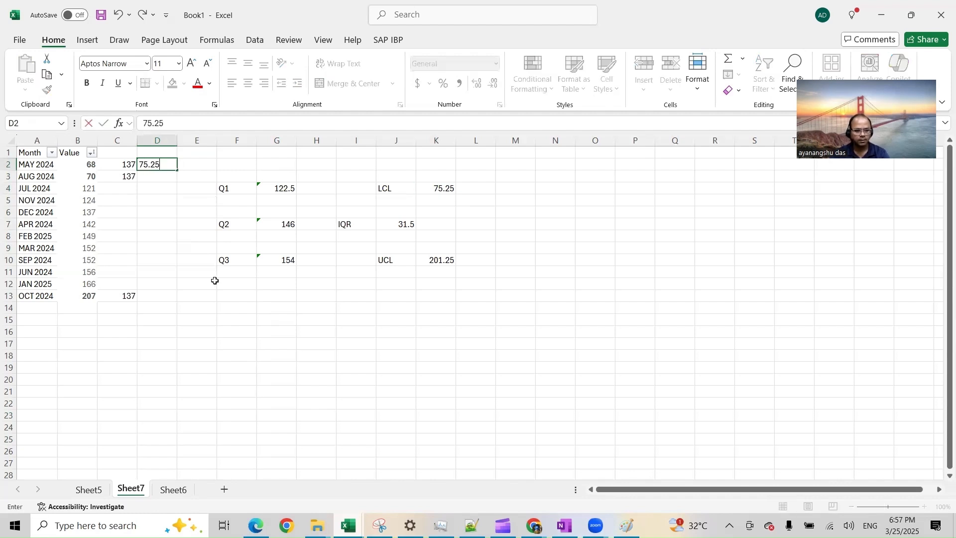
pyautogui.click(159, 295)
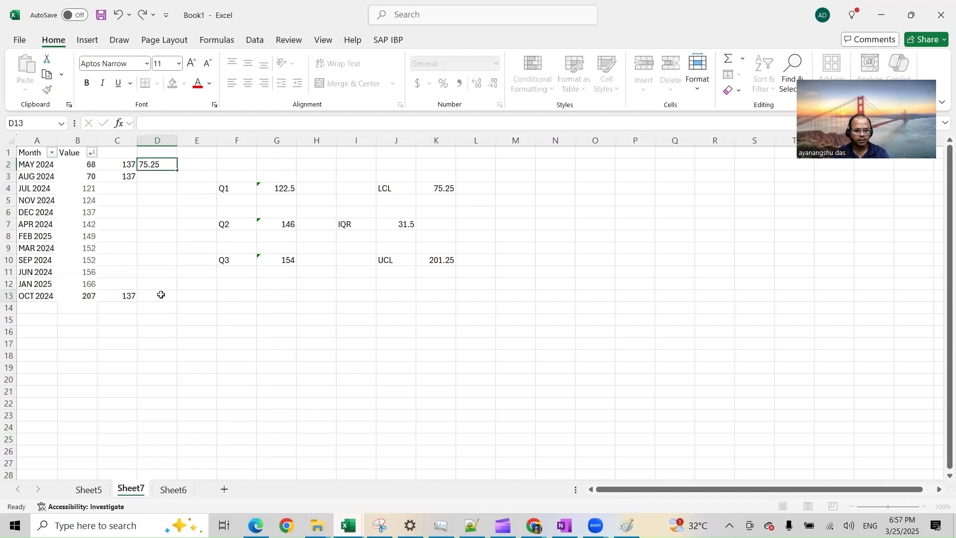
pyautogui.click(150, 174)
pyautogui.hotkey('ctrl', 'd')
# Enter the UCL value 201.25 in D13 beside the OCT 2024 outlier.
pyautogui.click(423, 258)
pyautogui.click(157, 293)
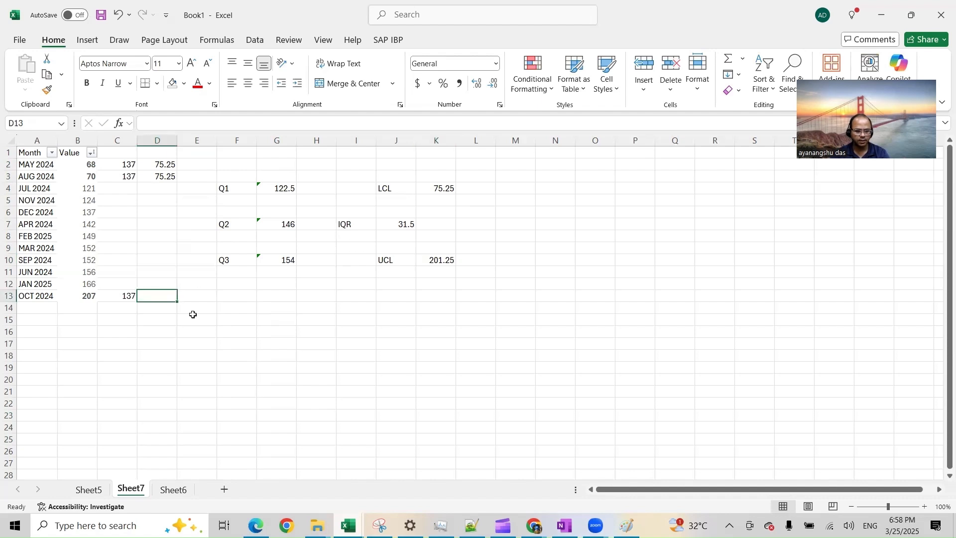
pyautogui.write('2')
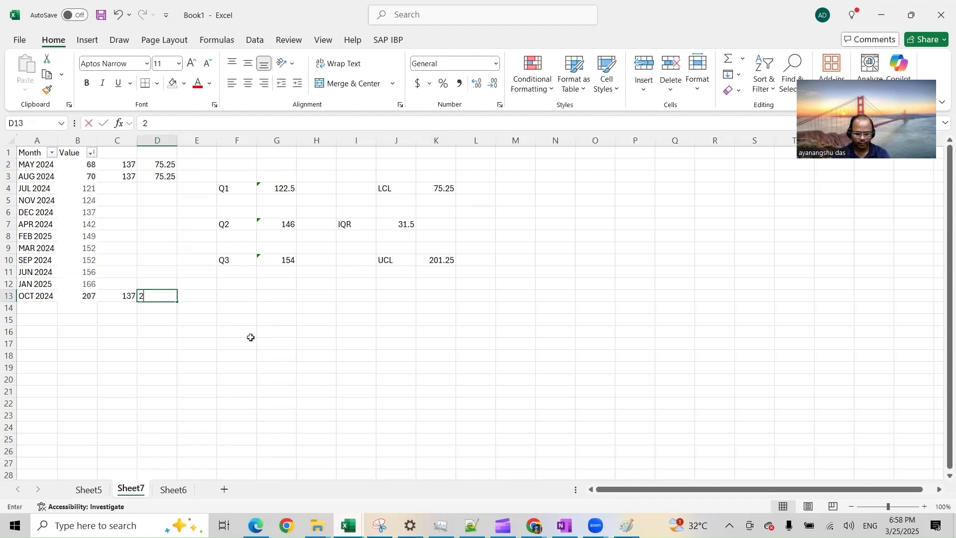
pyautogui.write('01.25')
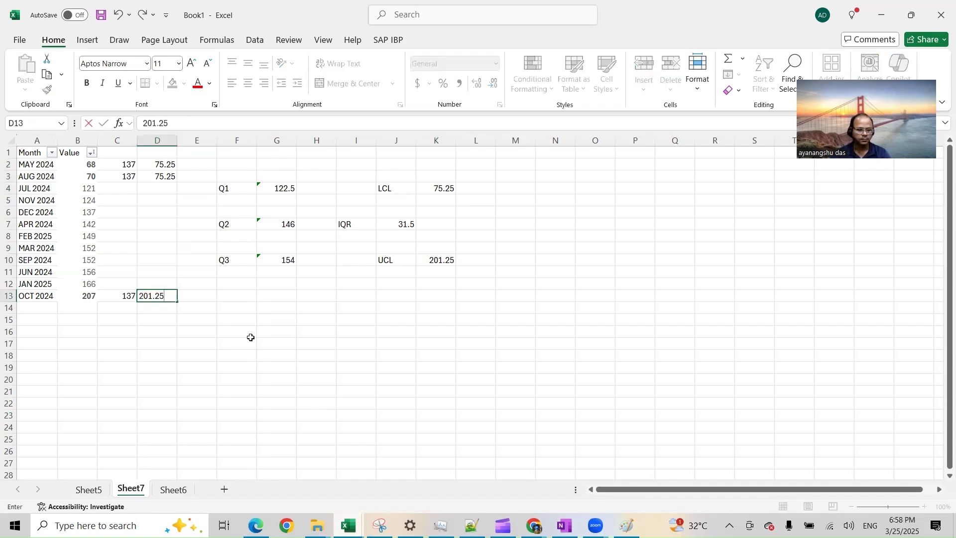
pyautogui.click(150, 247)
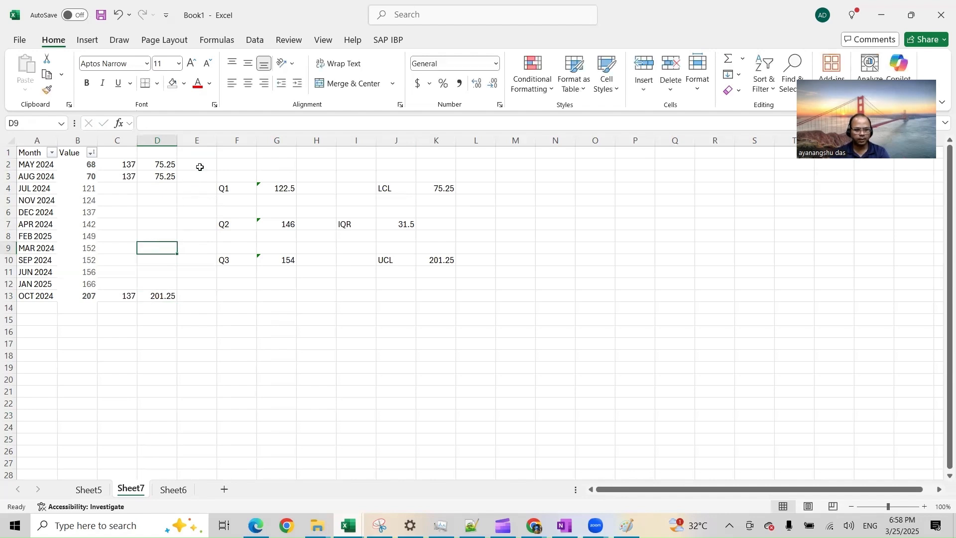
# Insert two more blank columns, at F and G, ahead of the quartile labels.
pyautogui.click(227, 141)
pyautogui.rightClick(227, 141)
pyautogui.click(257, 284)
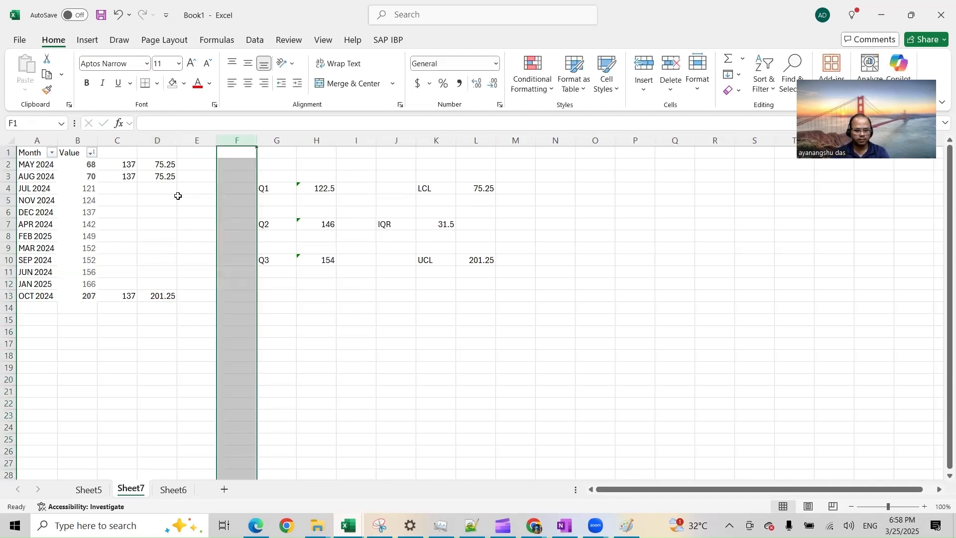
pyautogui.click(274, 141)
pyautogui.rightClick(274, 140)
pyautogui.click(296, 282)
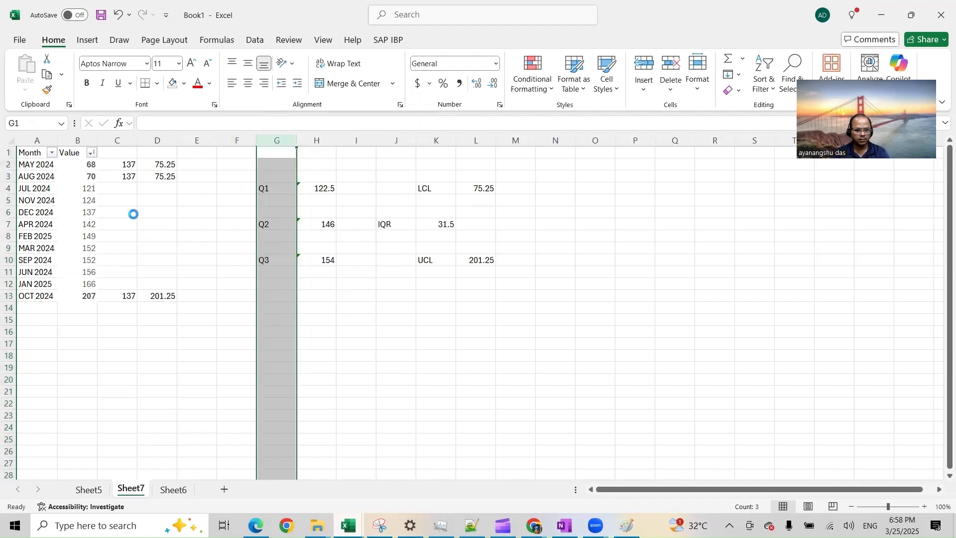
# Check the average of the values without the outliers in B4:B12.
pyautogui.moveTo(82, 164); pyautogui.dragTo(85, 179)
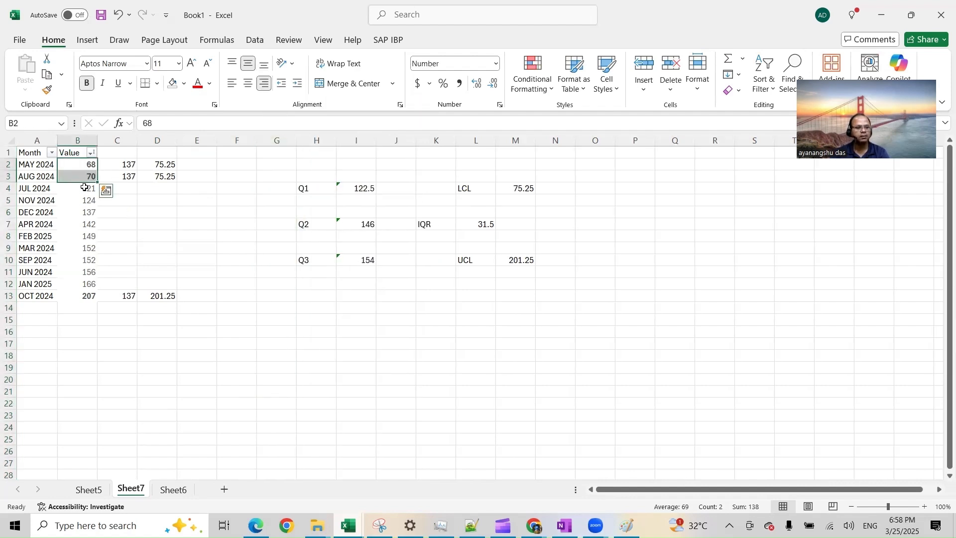
pyautogui.click(85, 188)
pyautogui.moveTo(85, 248); pyautogui.dragTo(84, 281)
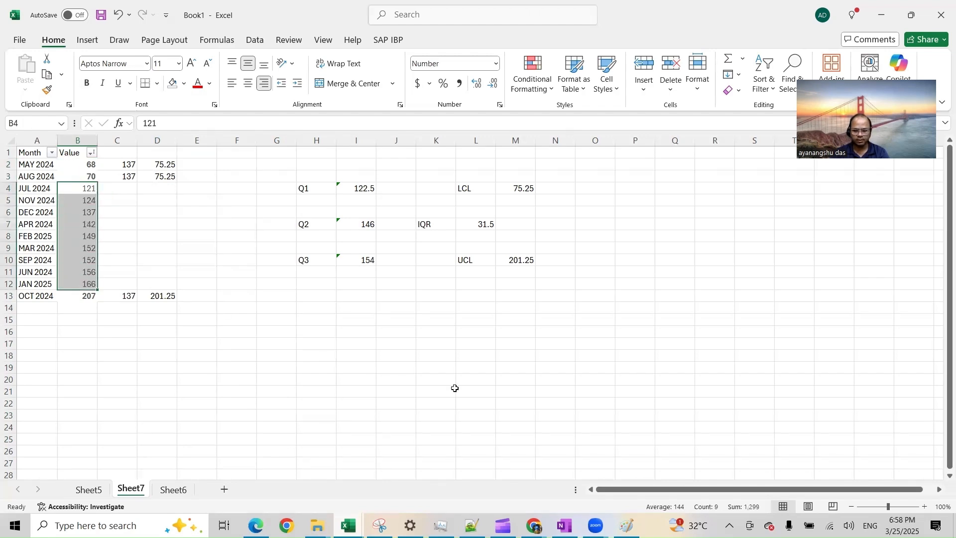
# Enter 144 in E2, fill it down to E3, and enter 144 in E13 beside the OCT 2024 outlier.
pyautogui.click(194, 165)
pyautogui.write('144')
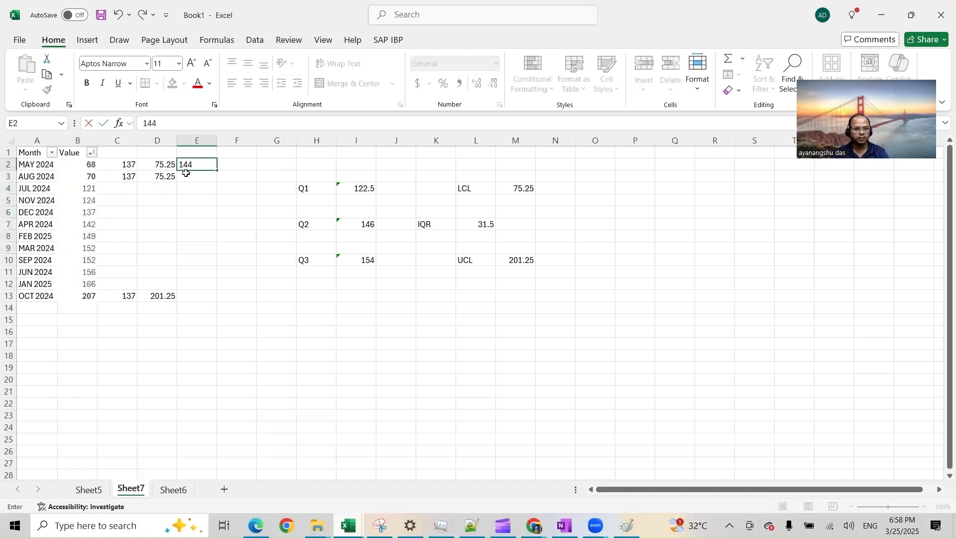
pyautogui.press('Return')
pyautogui.hotkey('ctrl', 'd')
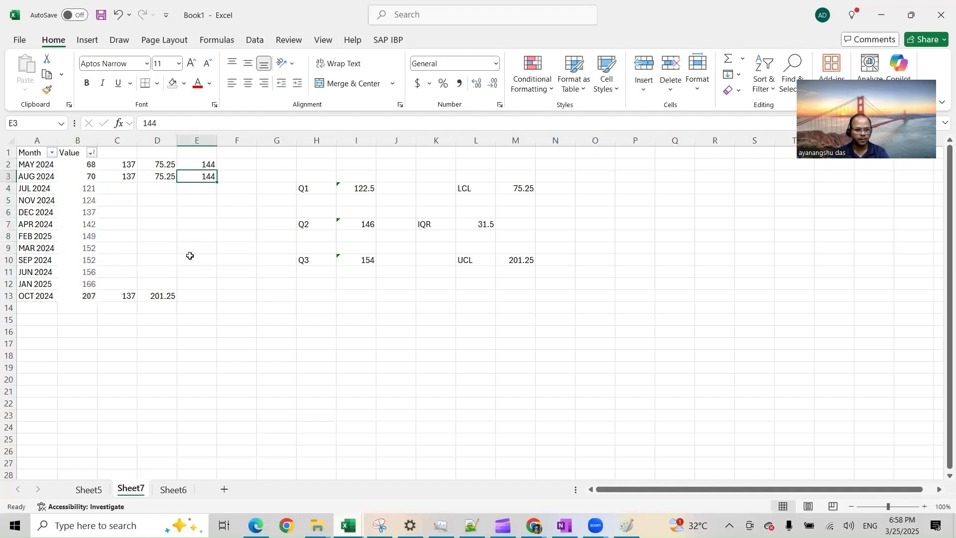
pyautogui.click(191, 292)
pyautogui.write('144')
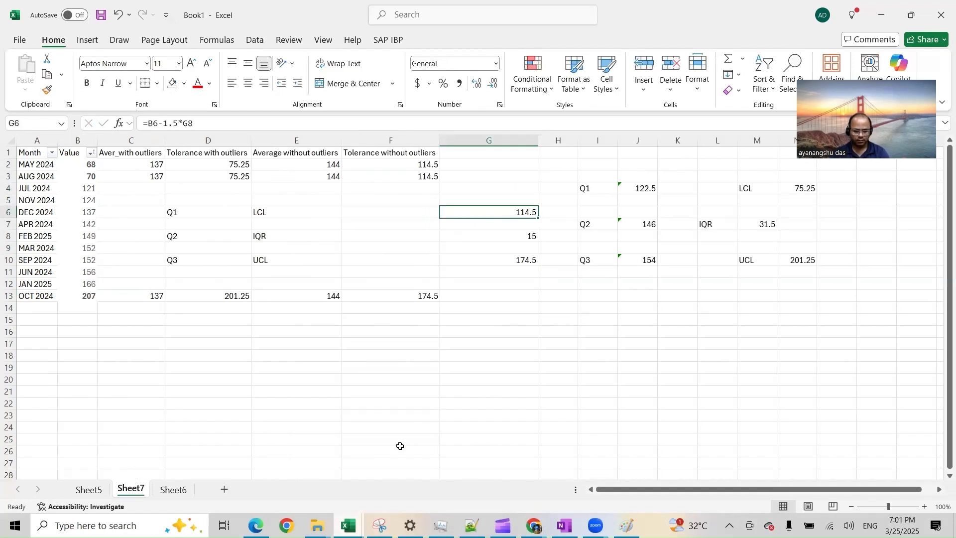
# Switch to the Lag Based Snapshot workbook and select the TEST KBDP 1 key figure.
pyautogui.click(349, 525)
pyautogui.click(404, 474)
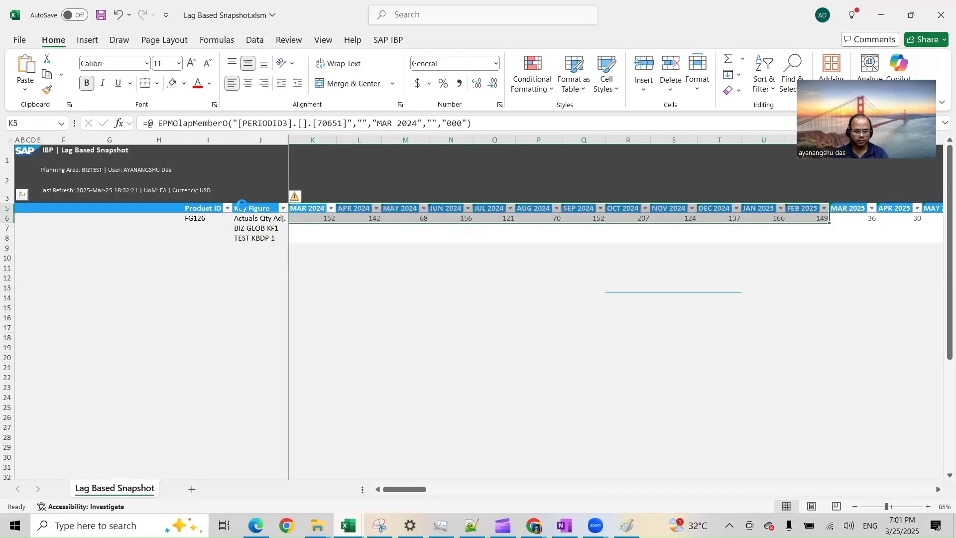
pyautogui.click(256, 237)
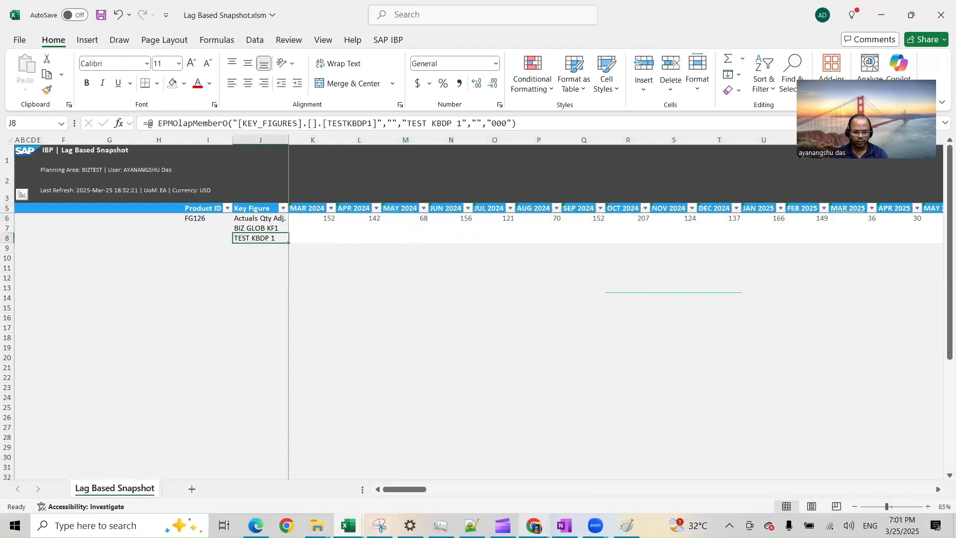
# Switch to the TESTCLEANSING forecast model in Chrome and set its outlier correction method to Correction with Mean.
pyautogui.hotkey('alt', 'Tab')
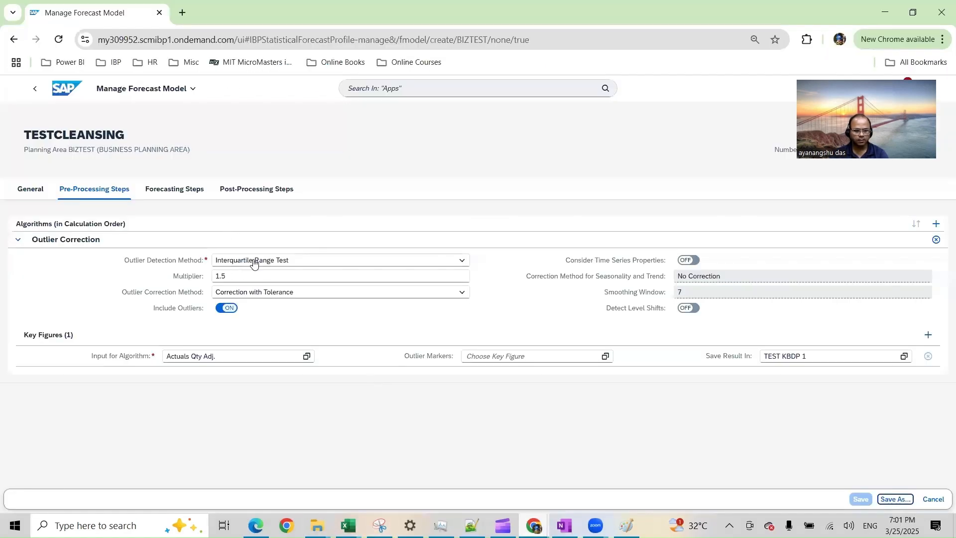
pyautogui.click(295, 297)
pyautogui.click(252, 321)
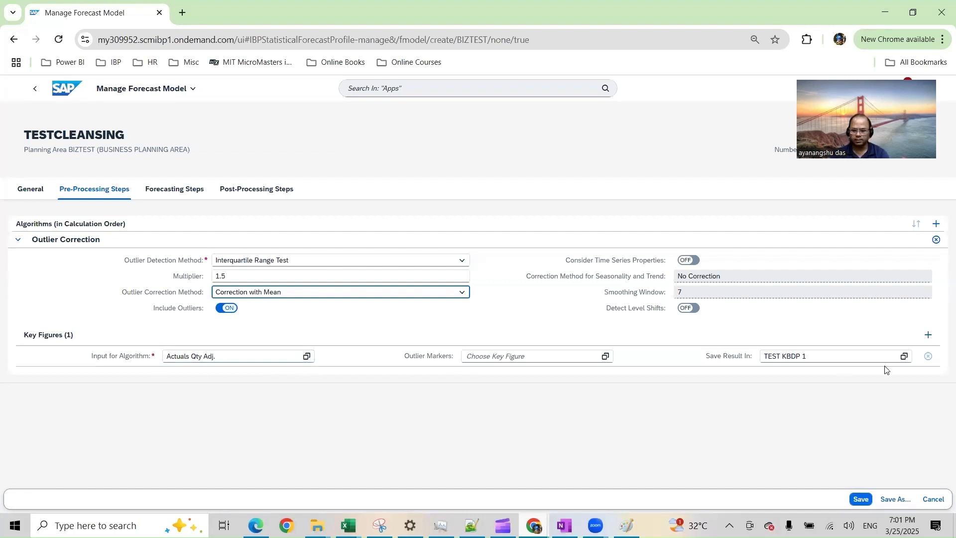
# Set BIZ GLOB KF1 as the key figure in which the outlier correction result is stored, and save the forecast model.
pyautogui.click(904, 356)
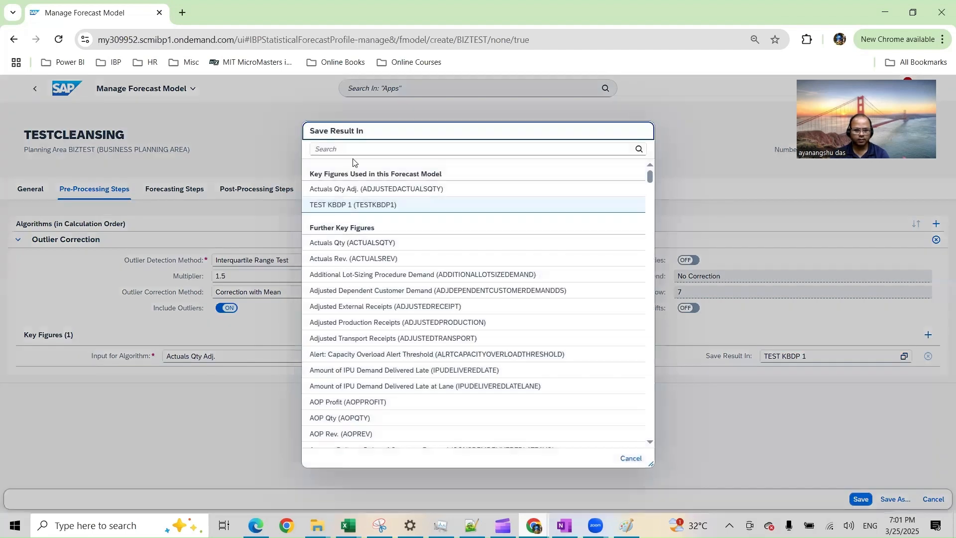
pyautogui.click(352, 149)
pyautogui.write('BIZ')
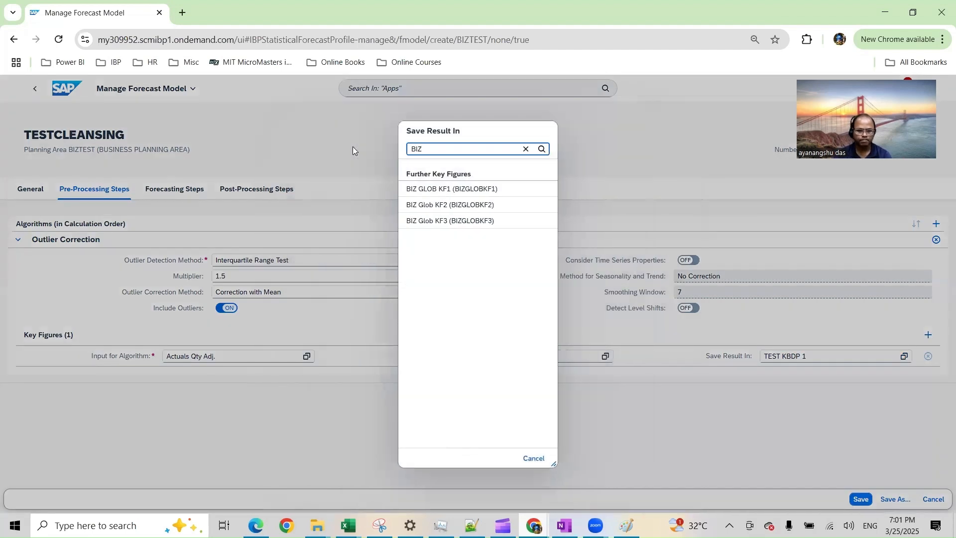
pyautogui.click(448, 190)
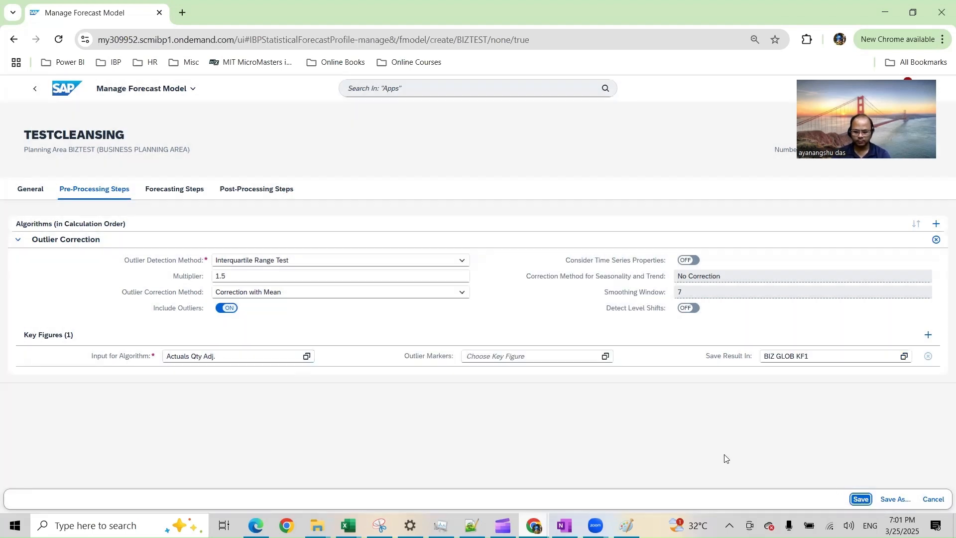
# Switch to the Lag Based Snapshot workbook and select the BIZ GLOB KF1 cells from MAR 2024 to APR 2025.
pyautogui.moveTo(348, 525)
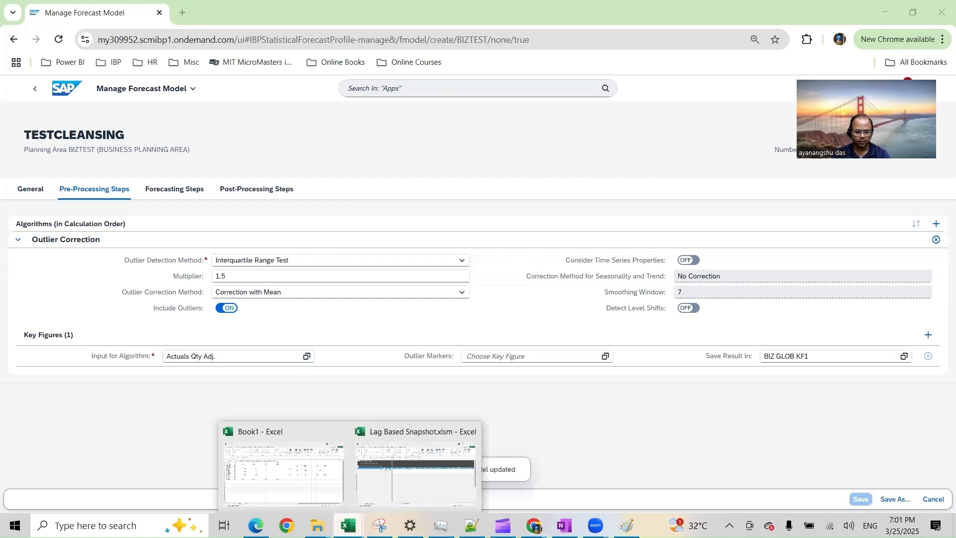
pyautogui.click(416, 471)
pyautogui.click(272, 227)
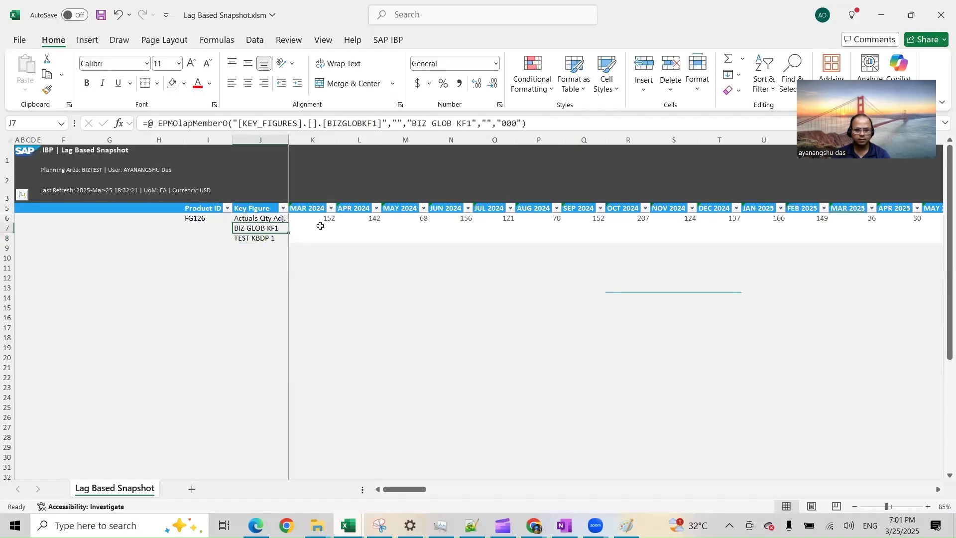
pyautogui.moveTo(320, 227); pyautogui.dragTo(920, 227)
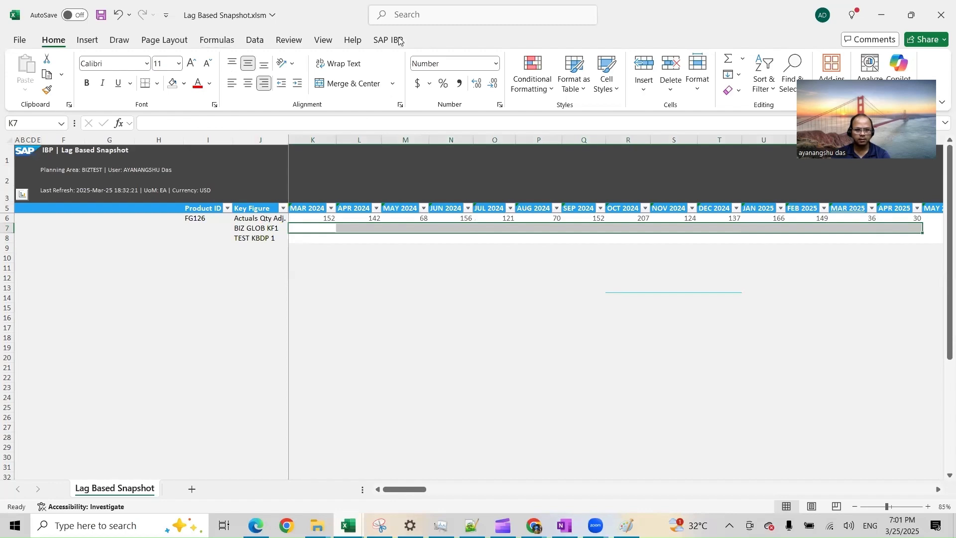
# Set up a one-time statistical forecasting run at product and month level with the TESTCLEANSING forecast model.
pyautogui.click(398, 40)
pyautogui.click(624, 94)
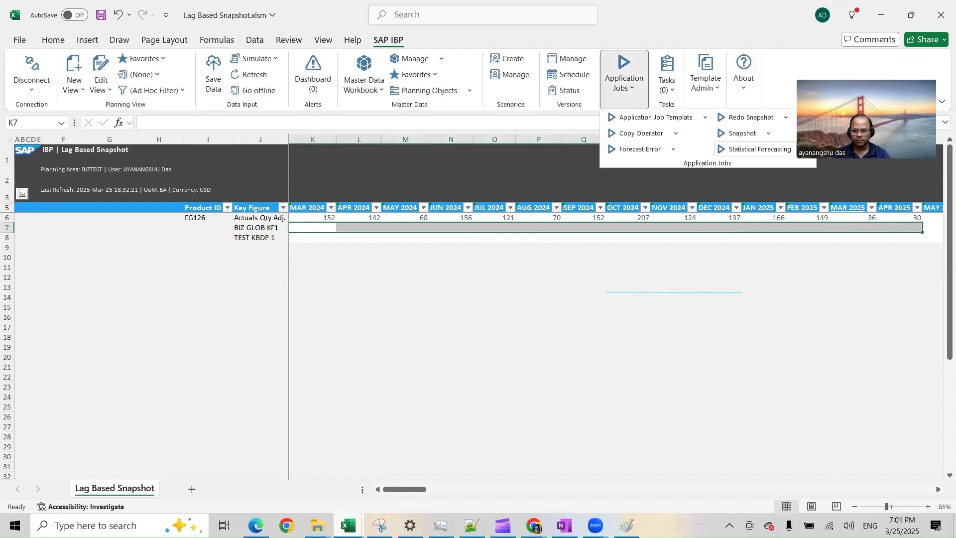
pyautogui.click(754, 149)
pyautogui.click(751, 169)
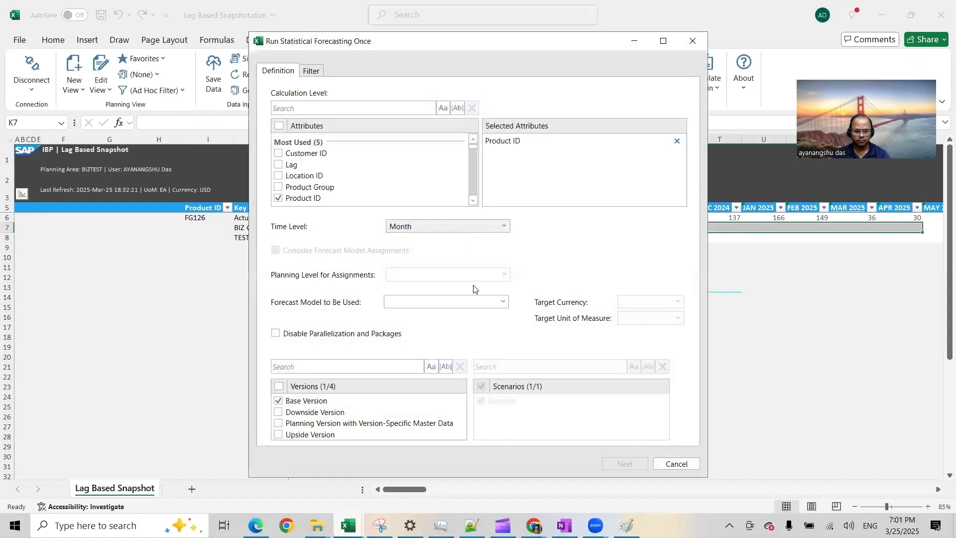
pyautogui.click(478, 302)
pyautogui.click(414, 347)
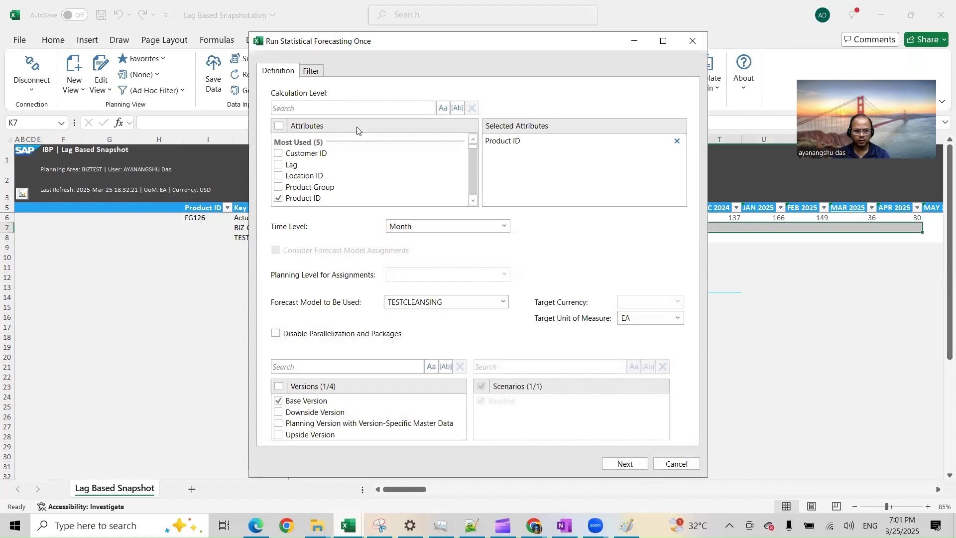
# Run the statistical forecasting job for the base version and refresh the planning view with its results.
pyautogui.click(312, 71)
pyautogui.click(277, 71)
pyautogui.click(625, 464)
pyautogui.click(497, 465)
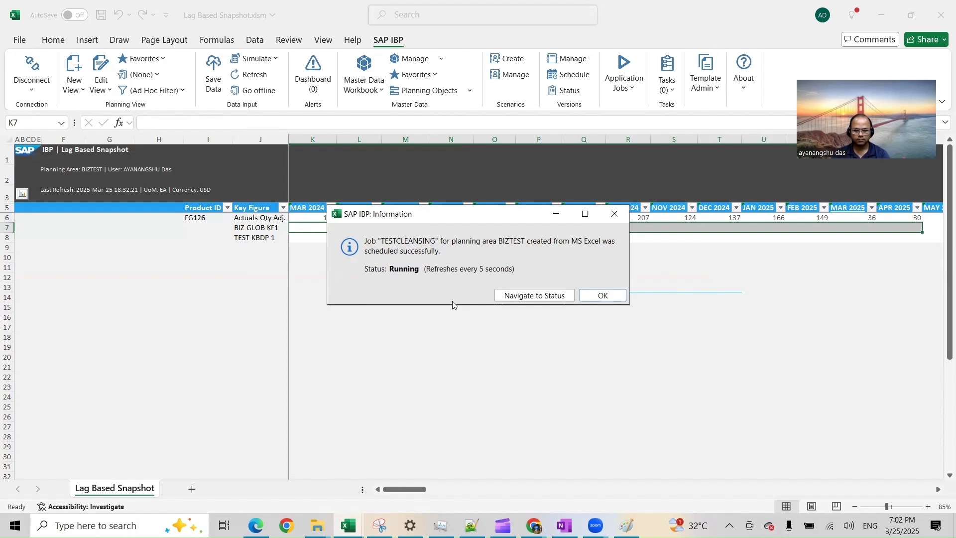
pyautogui.click(601, 295)
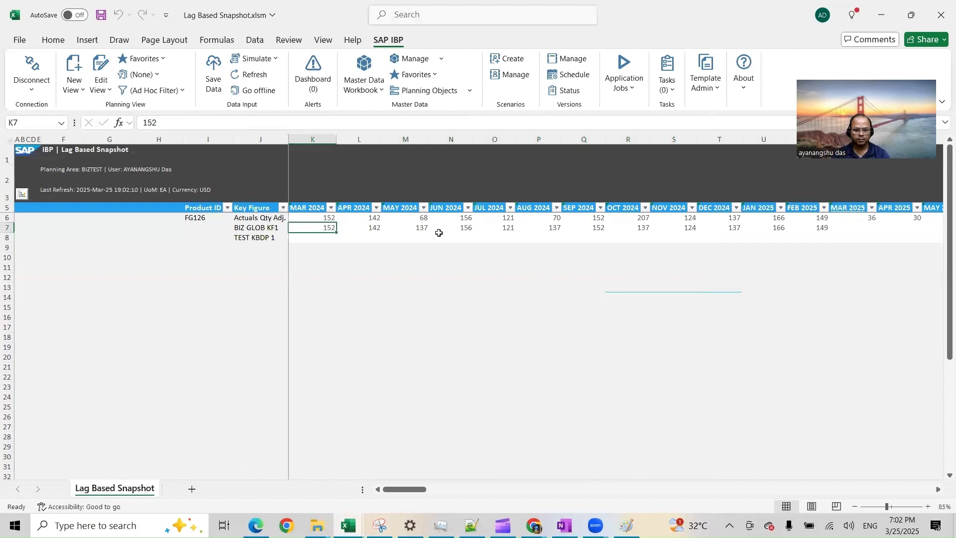
# Format the MAY 2024 and AUG 2024 values of Actuals Qty Adj. and BIZ GLOB KF1 with red font and light orange fill.
pyautogui.click(420, 220)
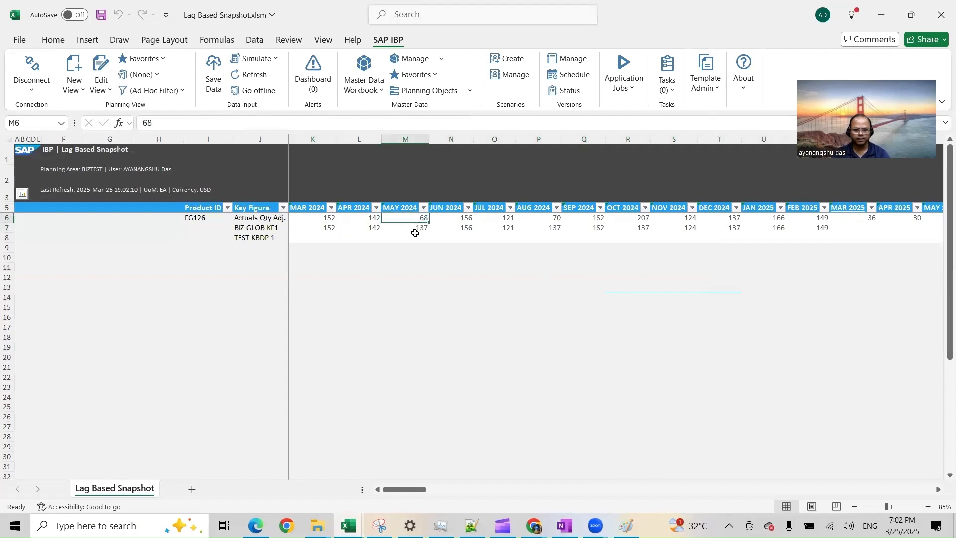
pyautogui.keyDown('ctrl'); pyautogui.click(550, 217); pyautogui.keyUp('ctrl')
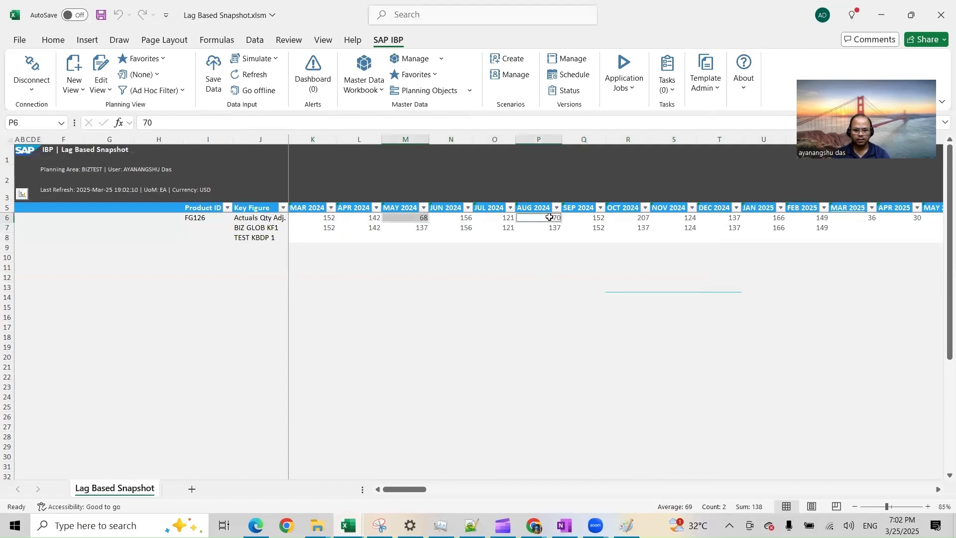
pyautogui.keyDown('ctrl'); pyautogui.click(422, 231); pyautogui.keyUp('ctrl')
pyautogui.keyDown('ctrl'); pyautogui.click(529, 227); pyautogui.keyUp('ctrl')
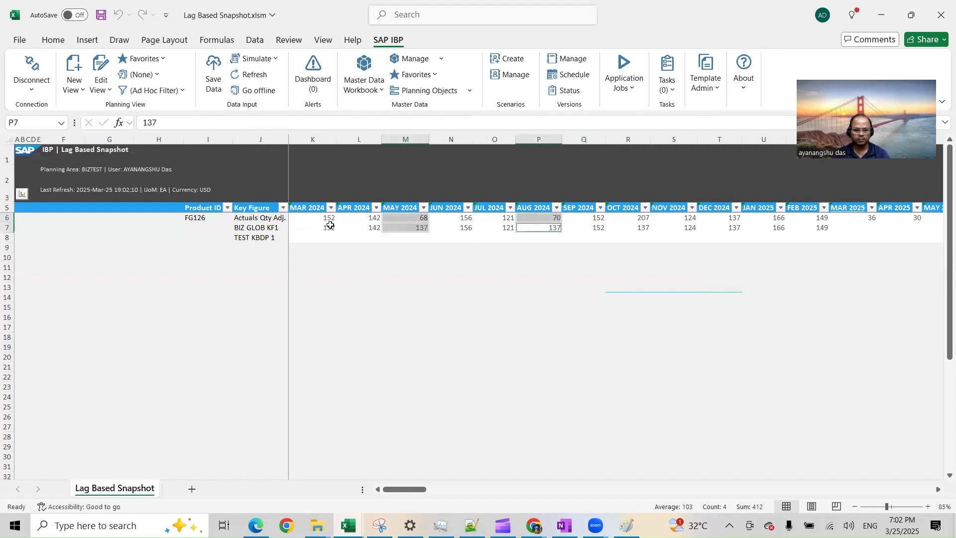
pyautogui.click(58, 43)
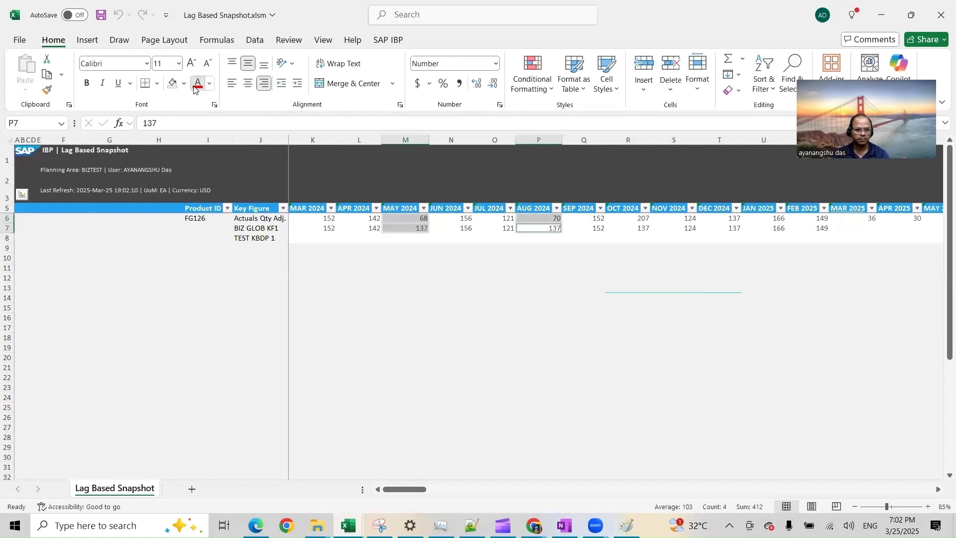
pyautogui.click(184, 83)
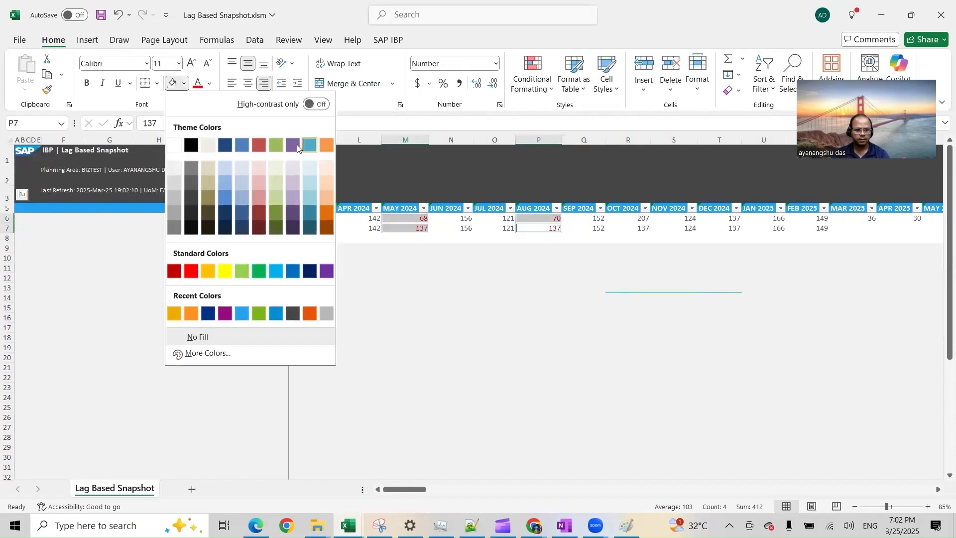
pyautogui.click(327, 171)
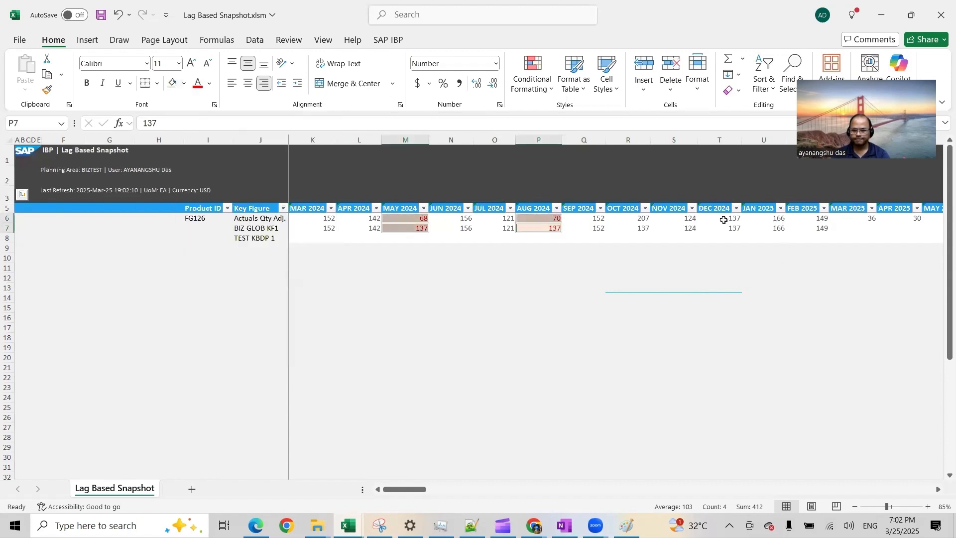
# Give the two OCT 2024 values red font and light orange fill, and make the OCT 2024 and AUG 2024 values bold.
pyautogui.moveTo(642, 219); pyautogui.dragTo(642, 230)
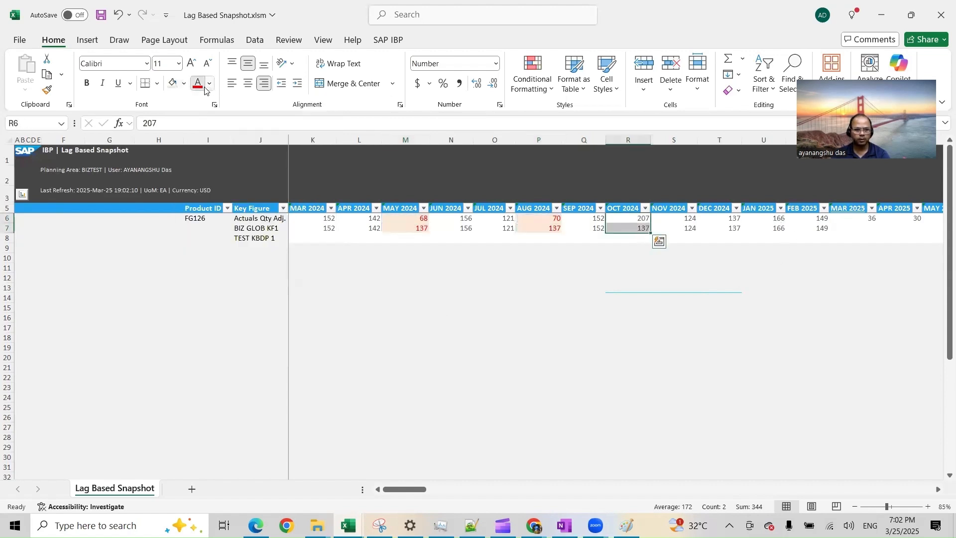
pyautogui.hotkey('ctrl', 'b')
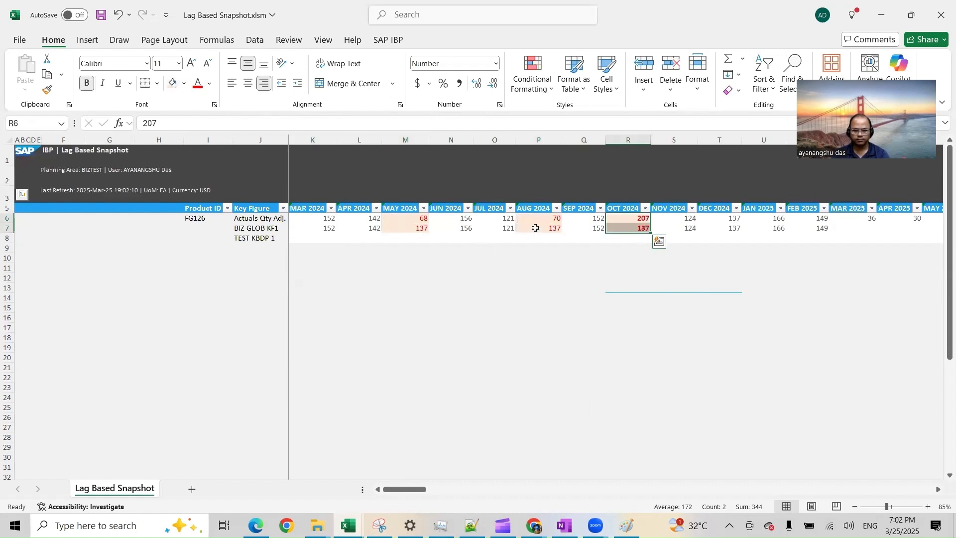
pyautogui.moveTo(539, 219); pyautogui.dragTo(539, 234)
pyautogui.hotkey('ctrl', 'b')
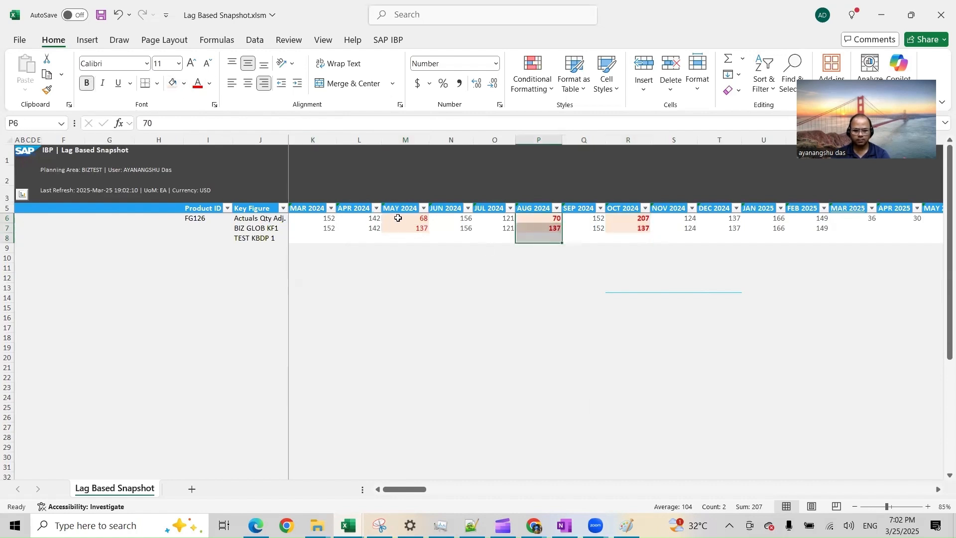
# Make the MAY 2024 values of Actuals Qty Adj. and BIZ GLOB KF1 bold.
pyautogui.moveTo(406, 219); pyautogui.dragTo(401, 229)
pyautogui.hotkey('ctrl', 'b')
pyautogui.click(504, 219)
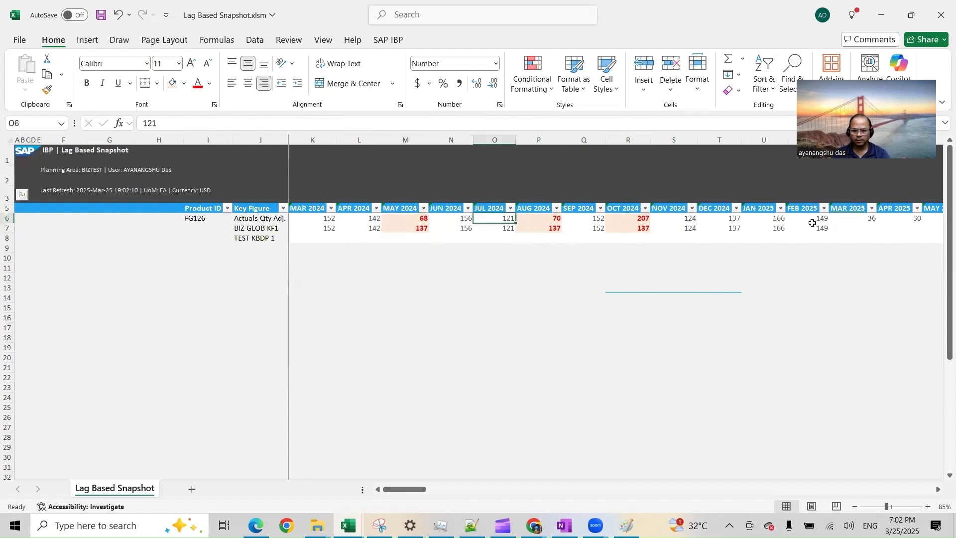
# Check the average of Actuals Qty Adj. from MAR 2024 to FEB 2025 and inspect the MAY, AUG and OCT 2024 outliers.
pyautogui.moveTo(817, 223); pyautogui.dragTo(320, 218)
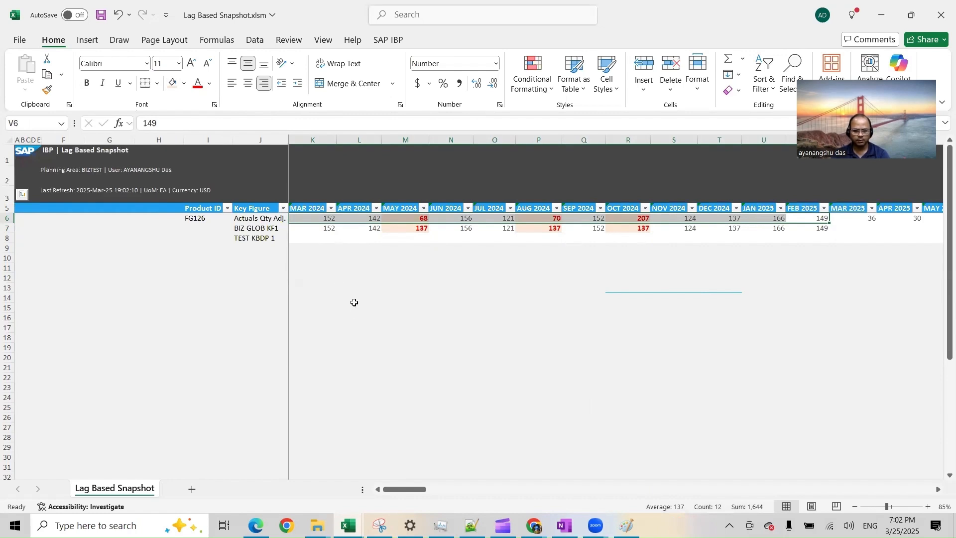
pyautogui.click(396, 219)
pyautogui.click(537, 219)
pyautogui.click(630, 221)
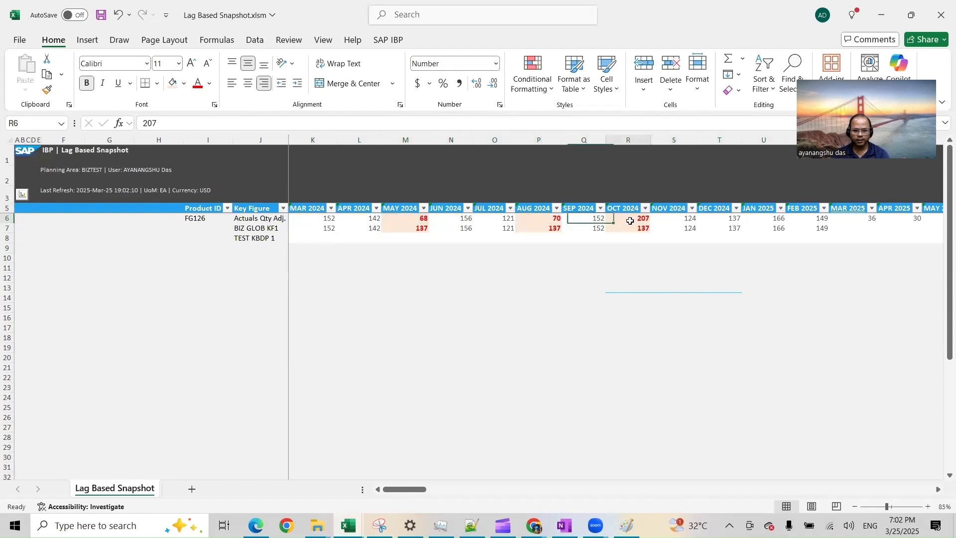
# Review the TESTCLEANSING outlier settings in Chrome, and examine the MAY, AUG and OCT 2024 values on Sheet7 of Book1.
pyautogui.click(534, 525)
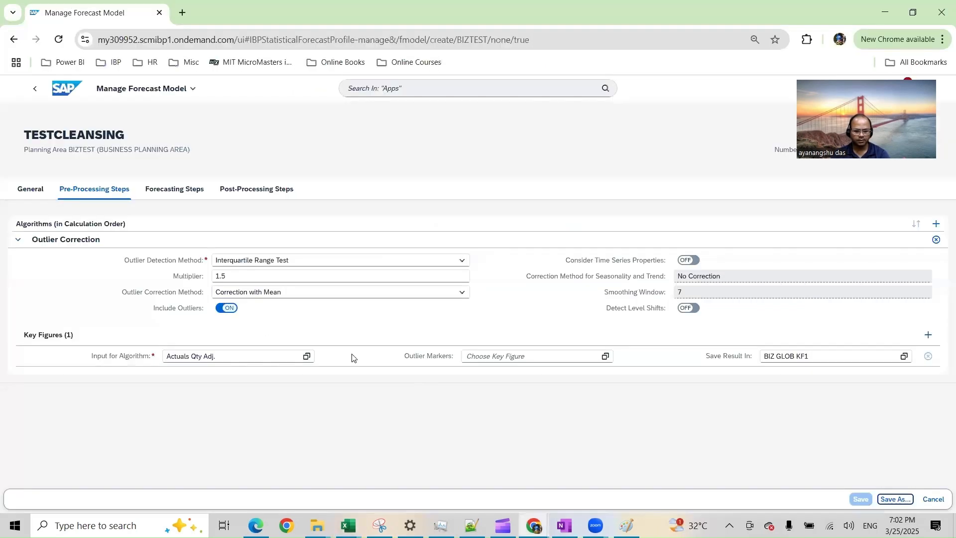
pyautogui.hotkey('alt', 'Tab')
pyautogui.hotkey('alt', 'Tab')
pyautogui.press('Tab')
pyautogui.moveTo(78, 165); pyautogui.dragTo(82, 180)
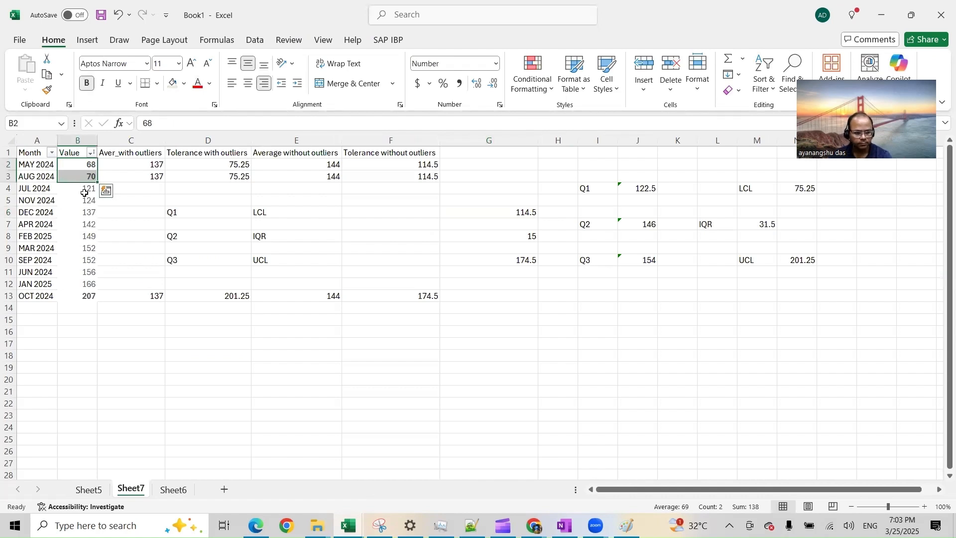
pyautogui.click(82, 295)
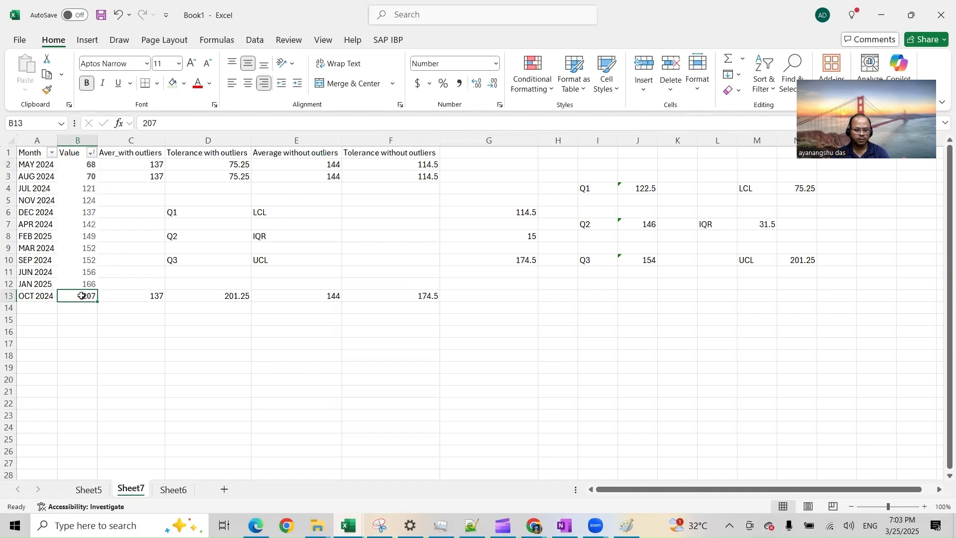
# Compare the MAY, AUG and OCT 2024 outliers and mean-corrected values in the planning view with the averages including outliers in Book1.
pyautogui.hotkey('alt', 'Tab')
pyautogui.click(407, 218)
pyautogui.keyDown('ctrl'); pyautogui.click(529, 219); pyautogui.keyUp('ctrl')
pyautogui.keyDown('ctrl'); pyautogui.click(629, 218); pyautogui.keyUp('ctrl')
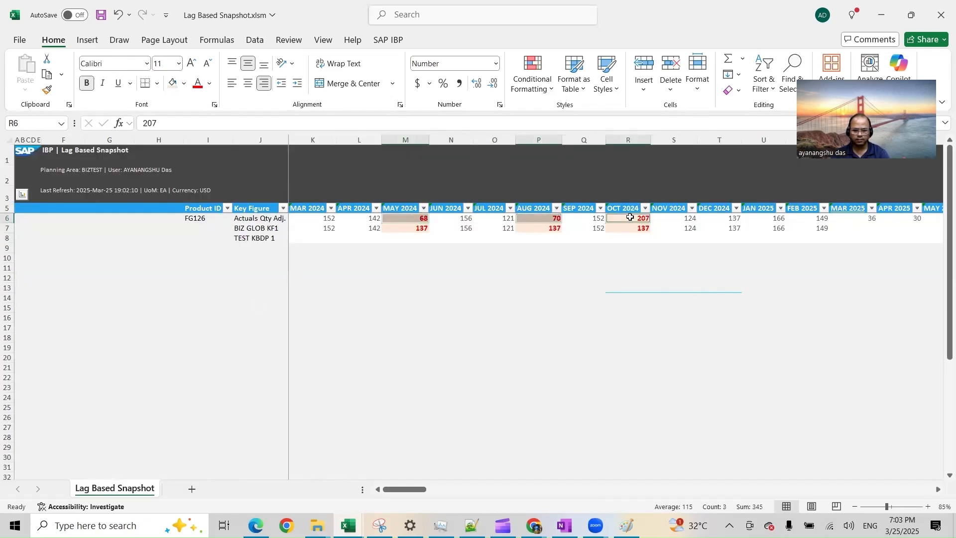
pyautogui.hotkey('alt', 'Tab')
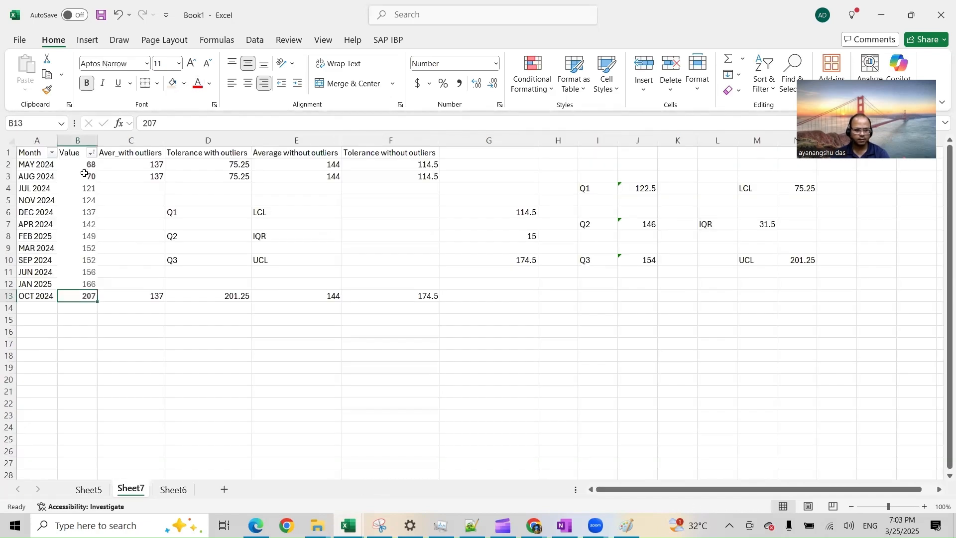
pyautogui.click(160, 295)
pyautogui.hotkey('alt', 'Tab')
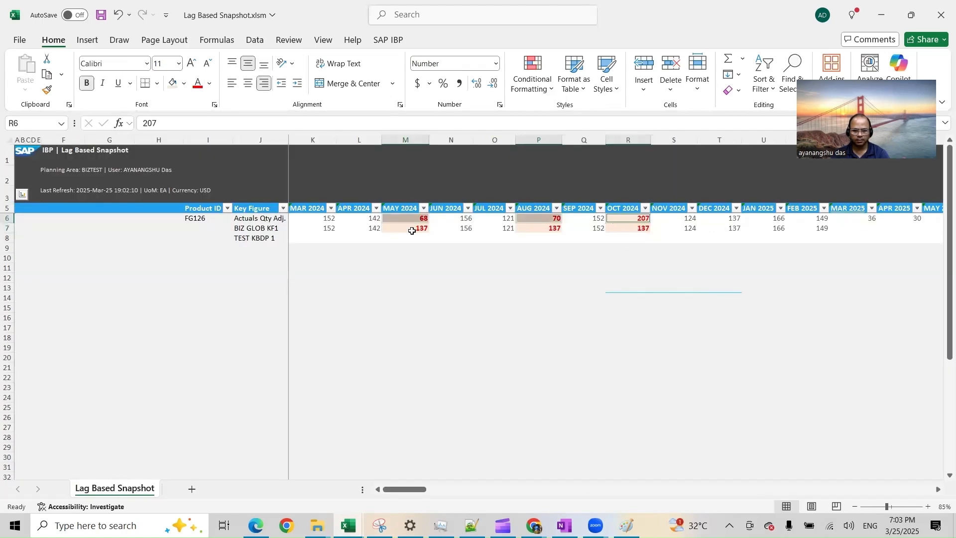
pyautogui.moveTo(629, 228); pyautogui.dragTo(401, 230)
# Switch to the TESTCLEANSING forecast model in Chrome and set its outlier correction method to Correction with Tolerance.
pyautogui.click(534, 525)
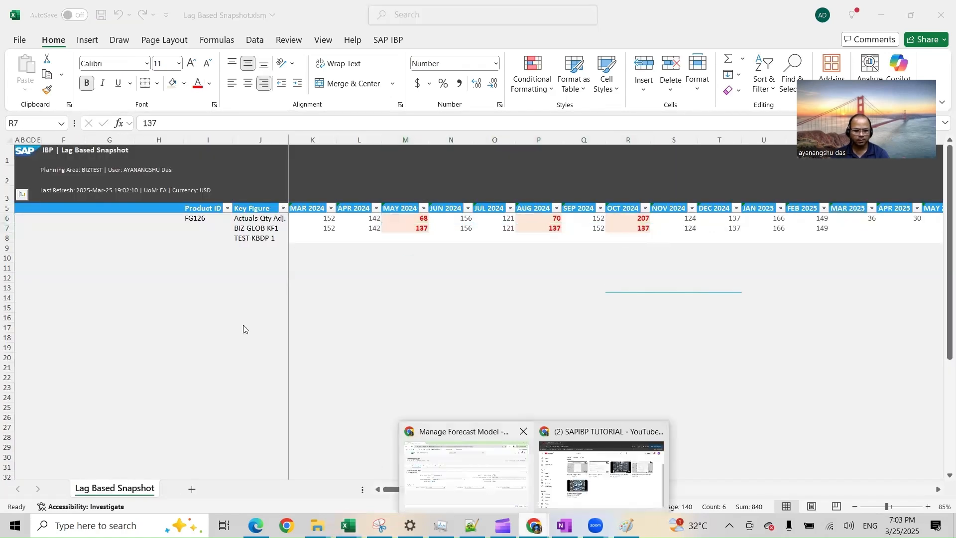
pyautogui.click(465, 468)
pyautogui.click(350, 295)
pyautogui.click(280, 340)
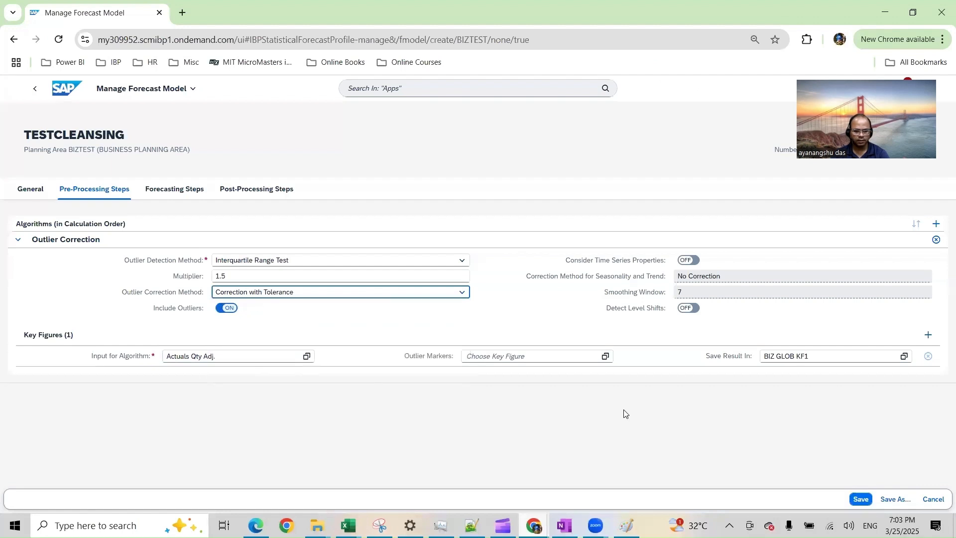
# Set TEST KBDP 1 as the key figure that stores the outlier correction result, and save the forecast model.
pyautogui.click(842, 357)
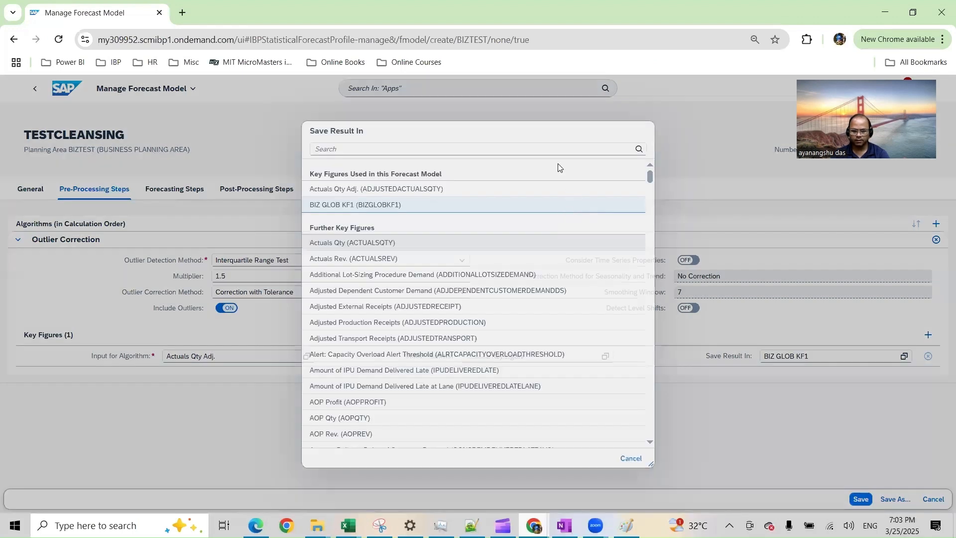
pyautogui.write('TEST')
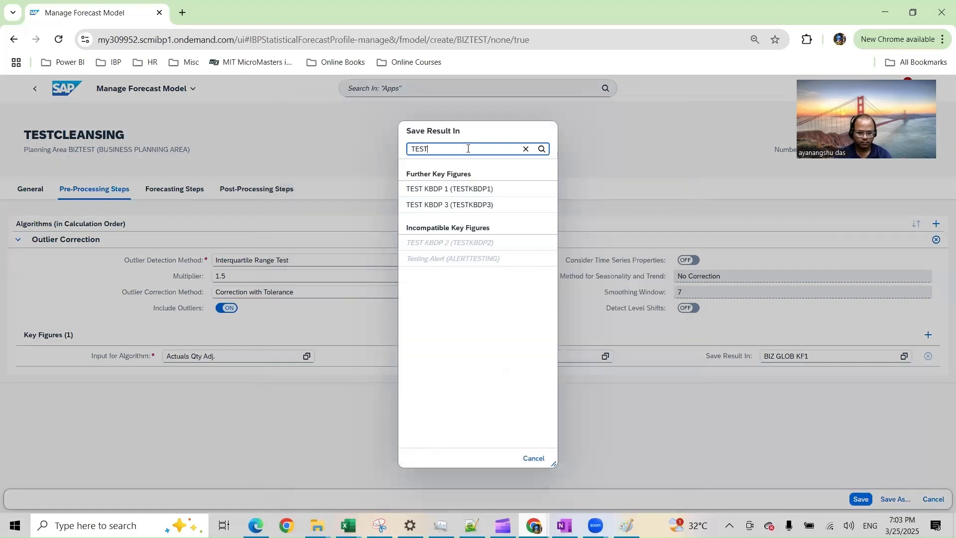
pyautogui.click(433, 190)
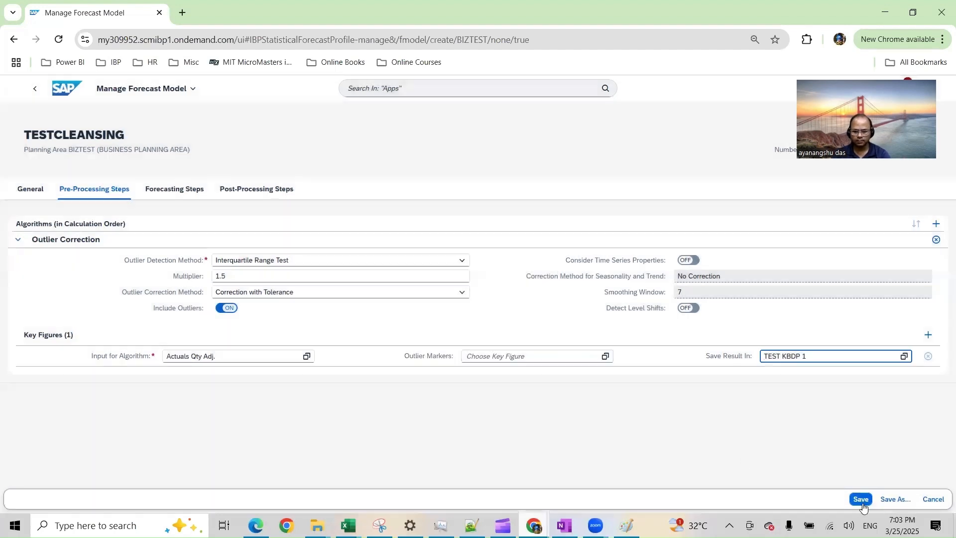
pyautogui.press('Return')
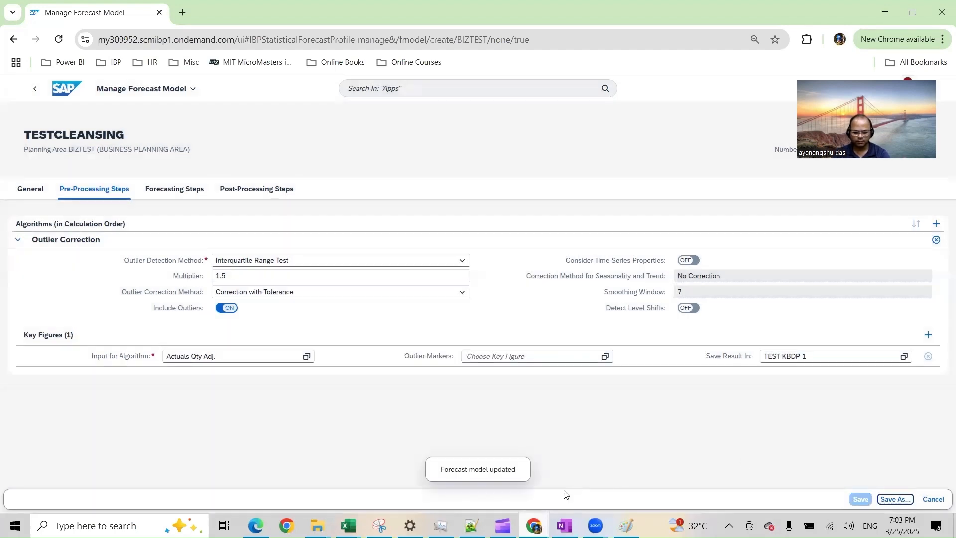
# Switch to the Lag Based Snapshot workbook, run statistical forecasting once with TESTCLEANSING for the base version, and refresh the planning view.
pyautogui.moveTo(348, 525)
pyautogui.click(418, 468)
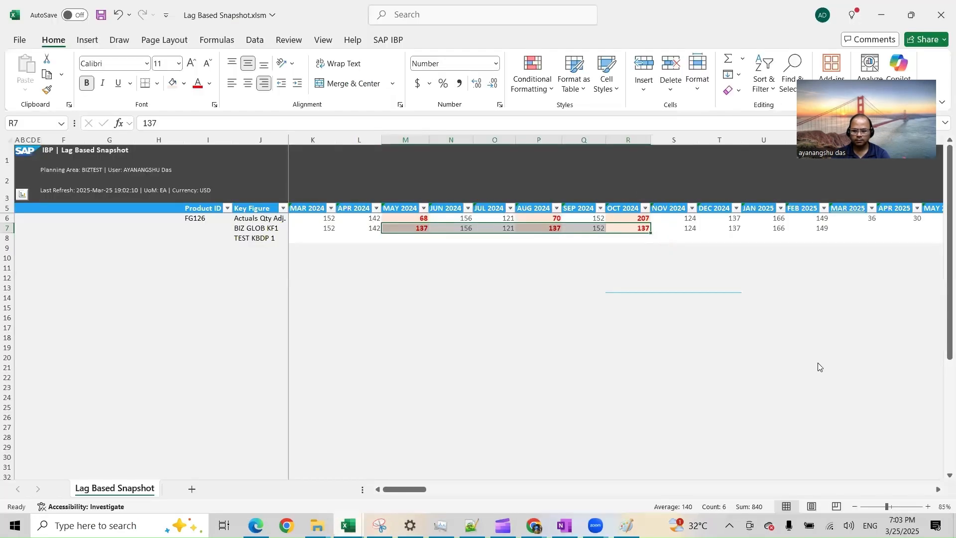
pyautogui.click(387, 44)
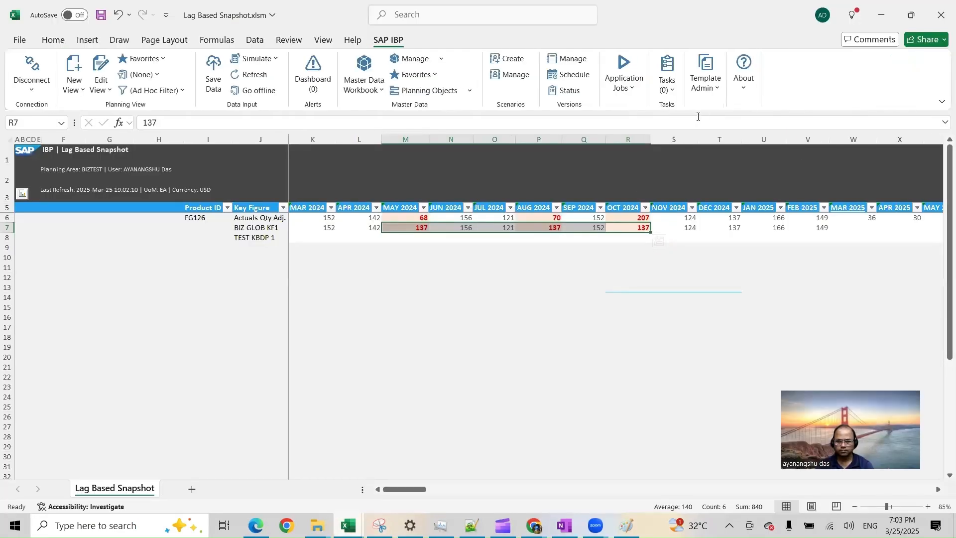
pyautogui.click(624, 75)
pyautogui.click(803, 149)
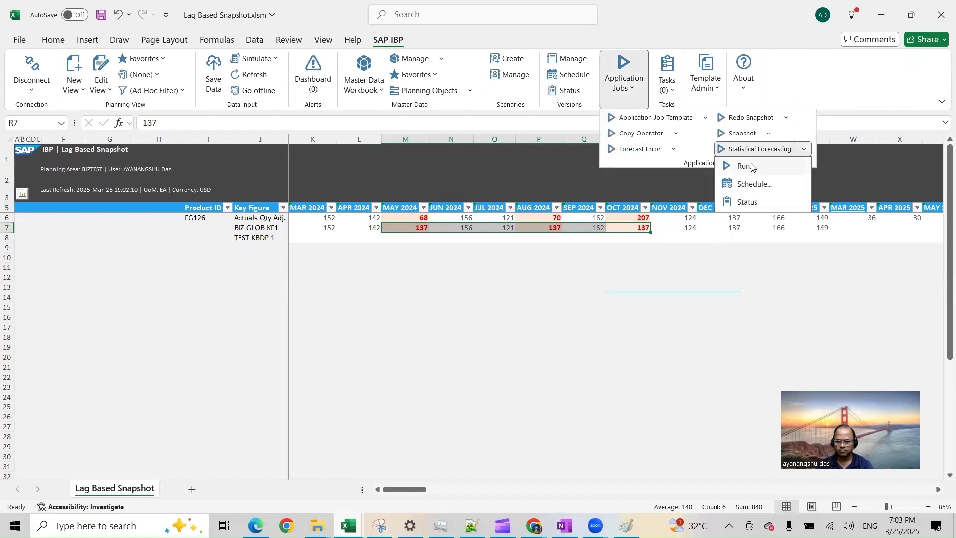
pyautogui.click(745, 166)
pyautogui.click(470, 301)
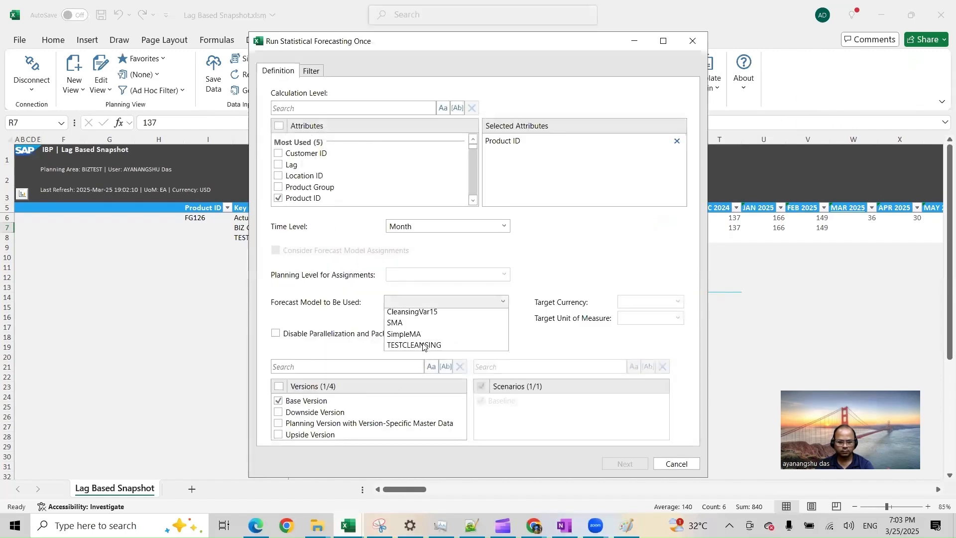
pyautogui.click(422, 345)
pyautogui.click(625, 464)
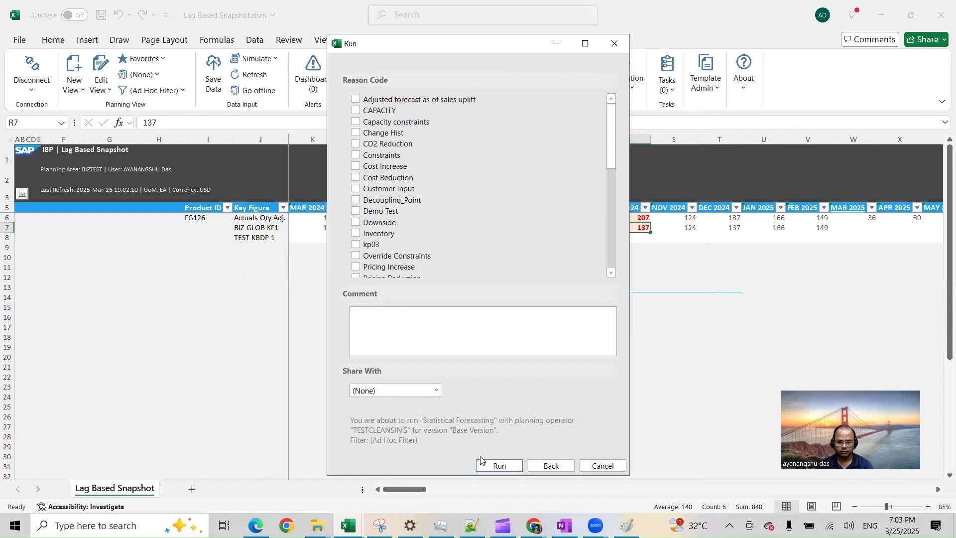
pyautogui.click(482, 463)
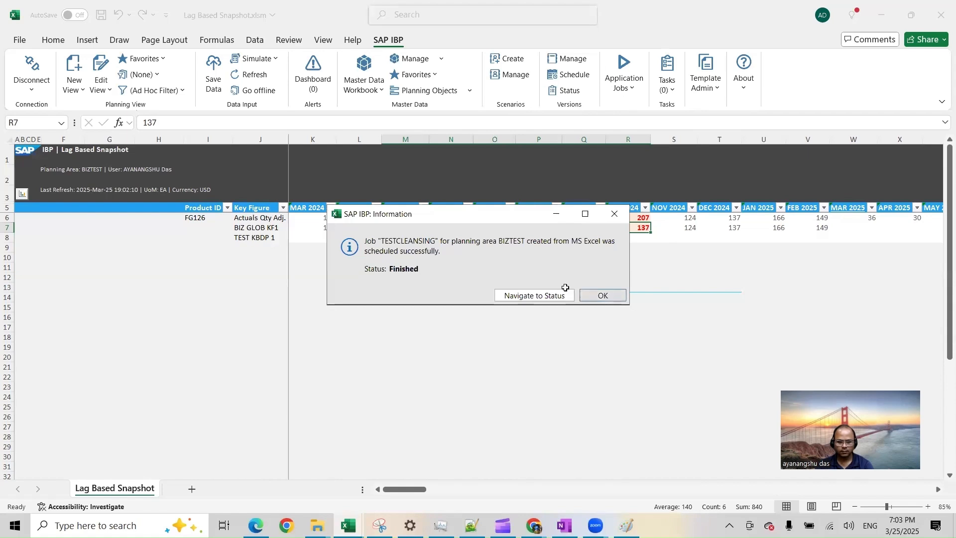
pyautogui.click(600, 295)
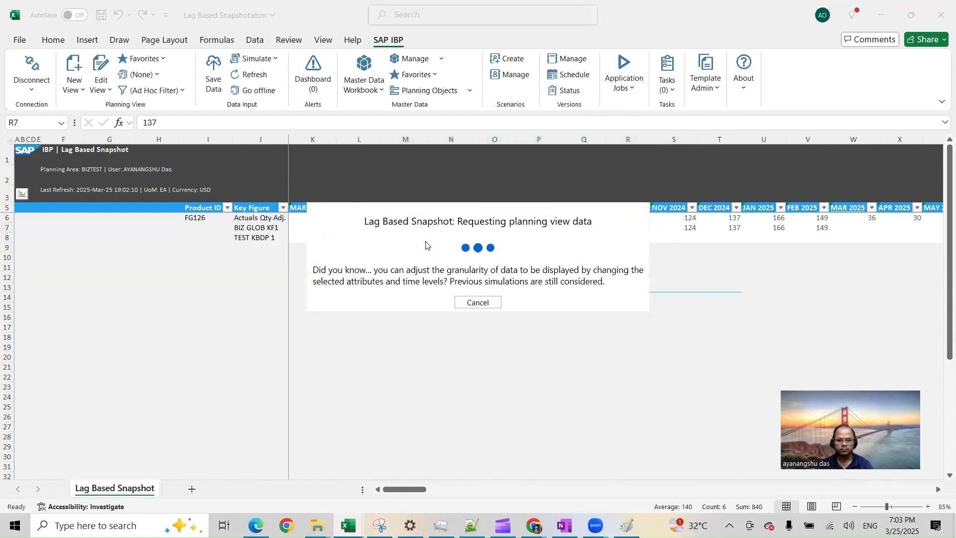
# Format the MAY, AUG and OCT 2024 values of BIZ GLOB KF1 and TEST KBDP 1 with red font and light orange fill.
pyautogui.click(417, 219)
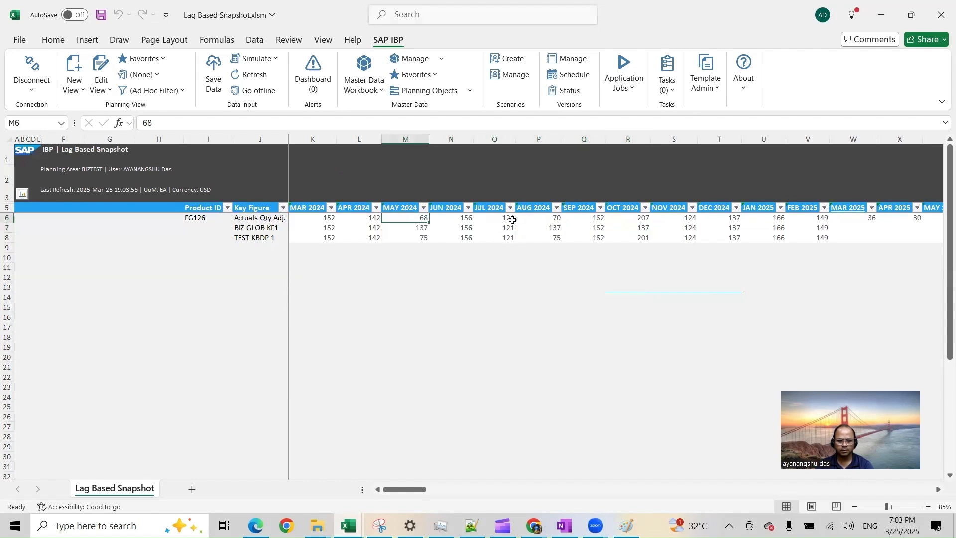
pyautogui.moveTo(417, 228); pyautogui.dragTo(417, 238)
pyautogui.moveTo(555, 228); pyautogui.dragTo(557, 238)
pyautogui.moveTo(649, 231); pyautogui.dragTo(645, 238)
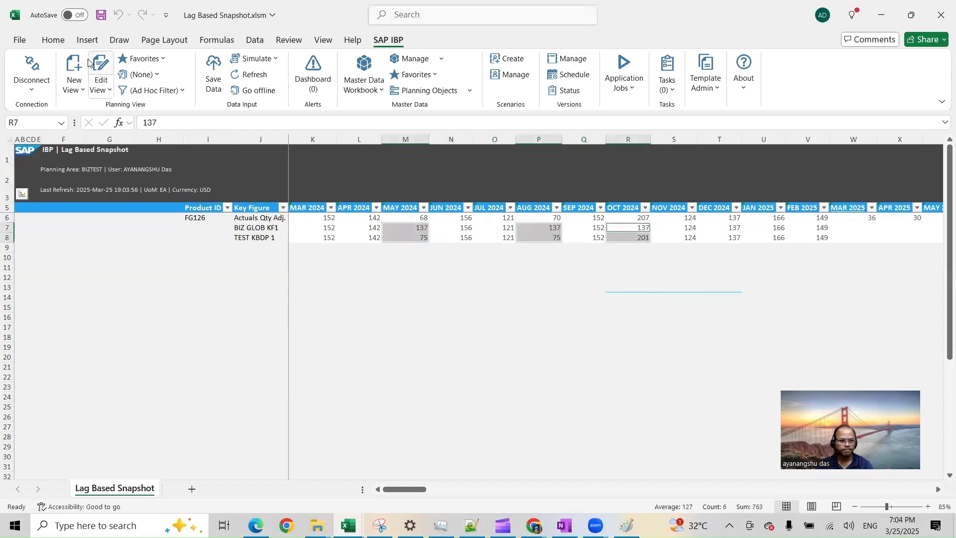
pyautogui.click(53, 40)
pyautogui.click(197, 83)
pyautogui.click(171, 84)
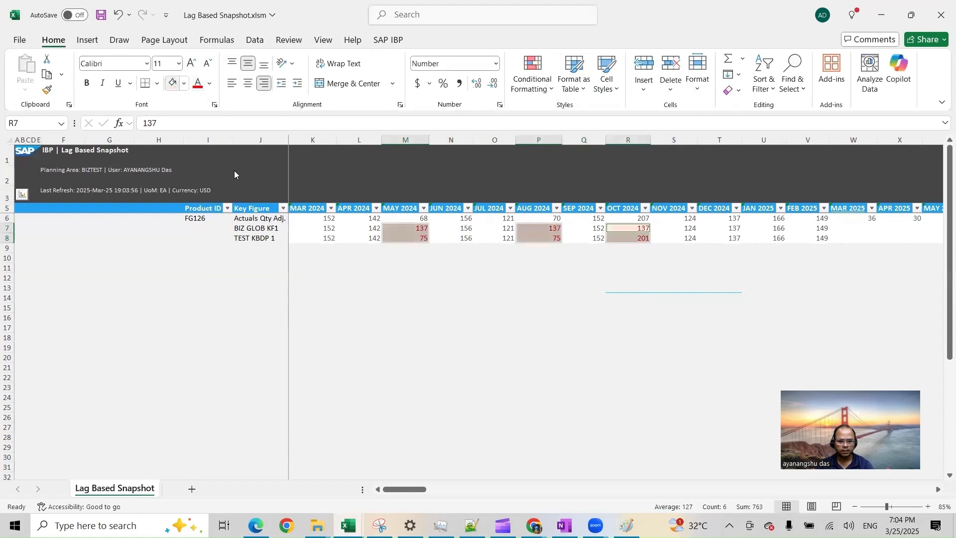
# Inspect the unrounded TEST KBDP 1 values for MAY, AUG and OCT 2024 alongside the mean-corrected BIZ GLOB KF1 values.
pyautogui.click(423, 236)
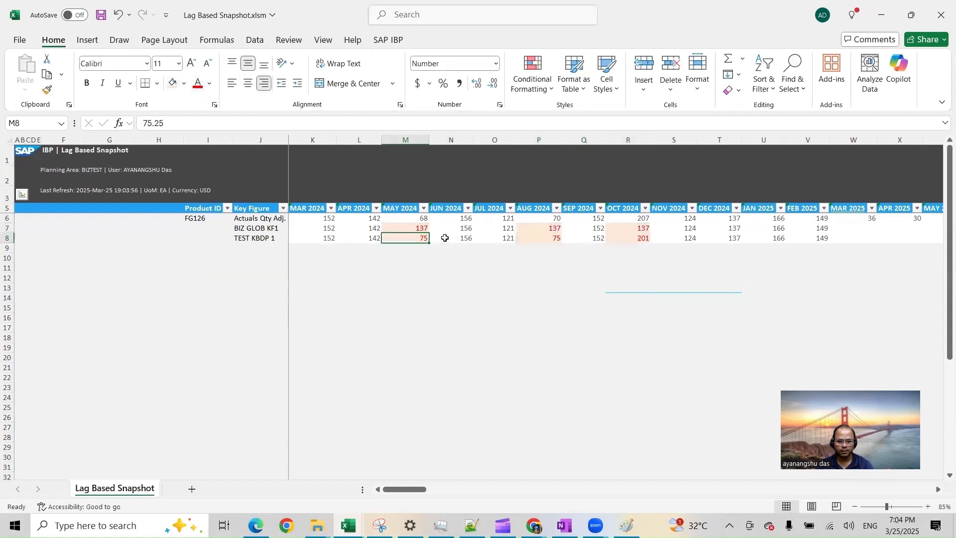
pyautogui.click(422, 227)
pyautogui.click(423, 239)
pyautogui.click(557, 238)
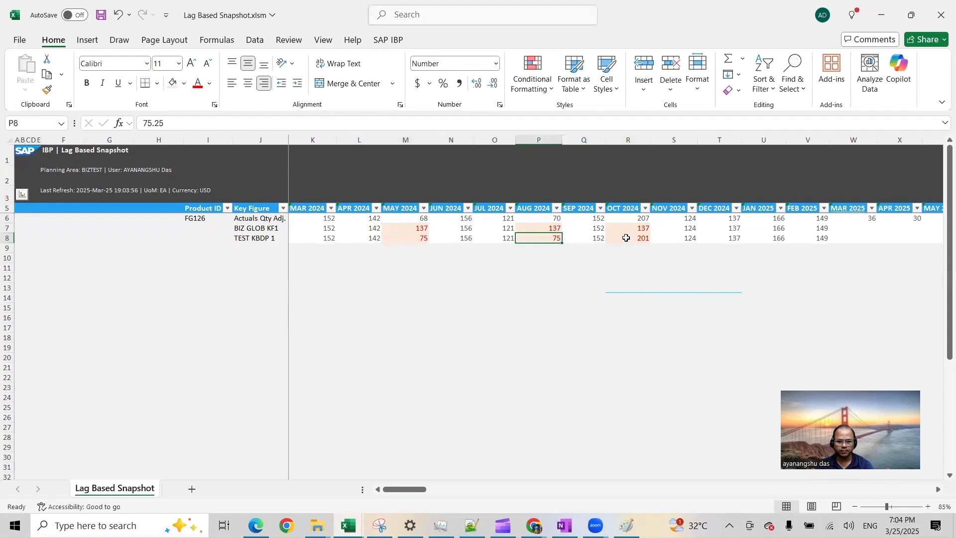
pyautogui.click(418, 228)
pyautogui.click(418, 238)
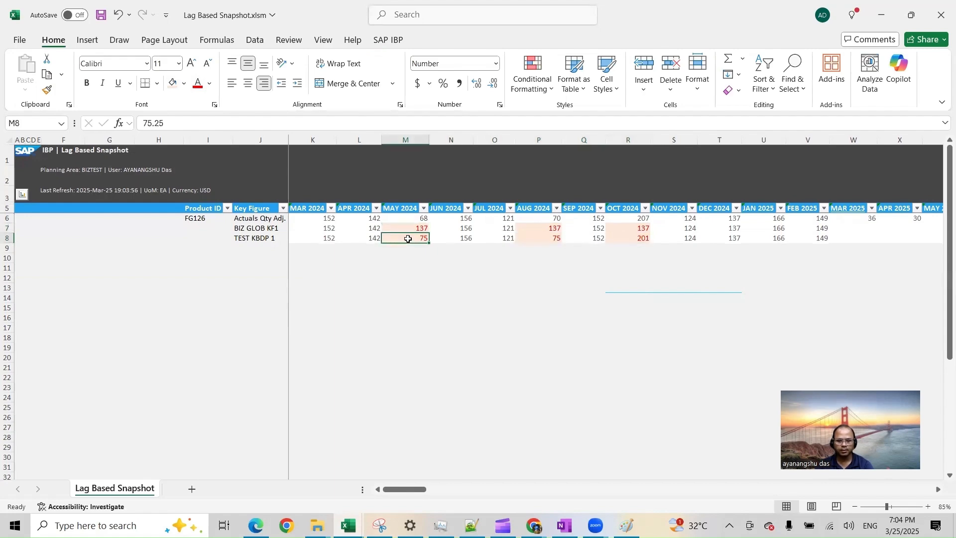
pyautogui.click(552, 238)
pyautogui.click(621, 239)
# In Book1, format the MAY, AUG and OCT 2024 values under Tolerance with outliers to show no decimal places.
pyautogui.hotkey('alt', 'Tab')
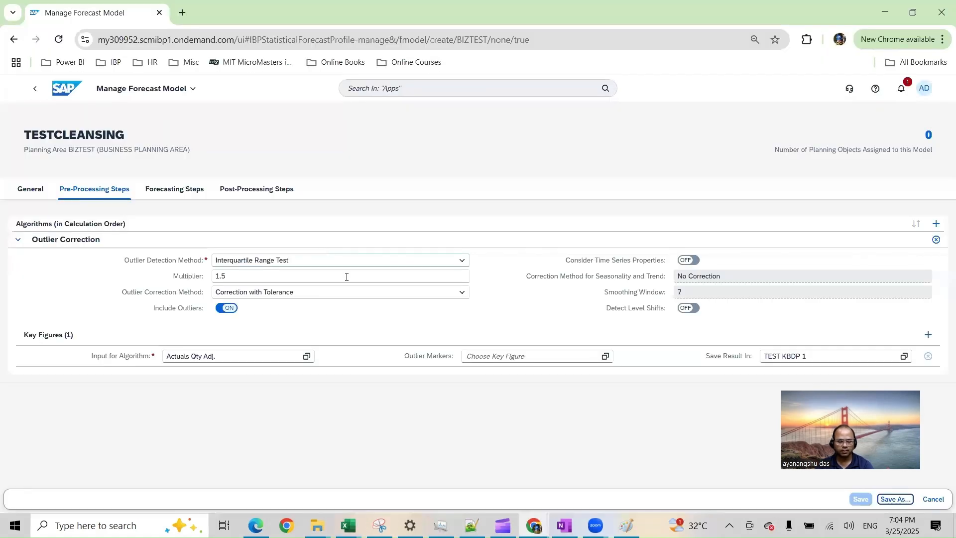
pyautogui.hotkey('alt', 'Tab')
pyautogui.moveTo(227, 165); pyautogui.dragTo(239, 178)
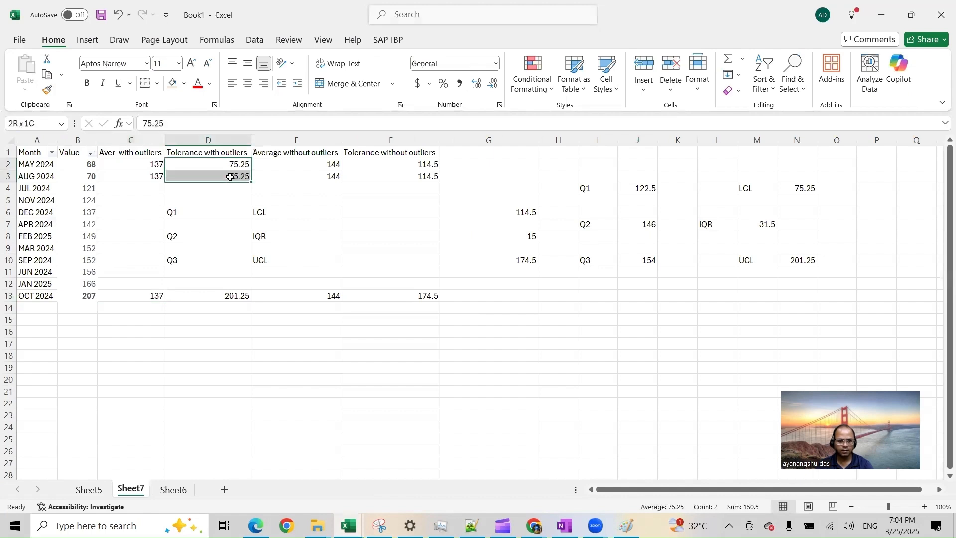
pyautogui.click(492, 82)
pyautogui.click(493, 82)
pyautogui.click(245, 292)
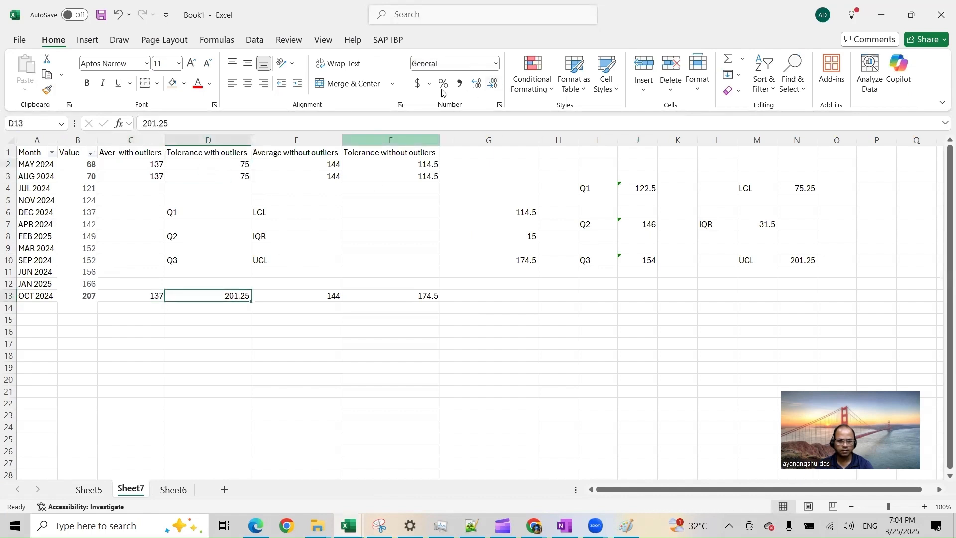
pyautogui.click(493, 83)
pyautogui.click(493, 83)
# Compare the Tolerance with outliers values in Book1 with the TEST KBDP 1 results for MAY, AUG and OCT 2024 in the planning view.
pyautogui.click(208, 152)
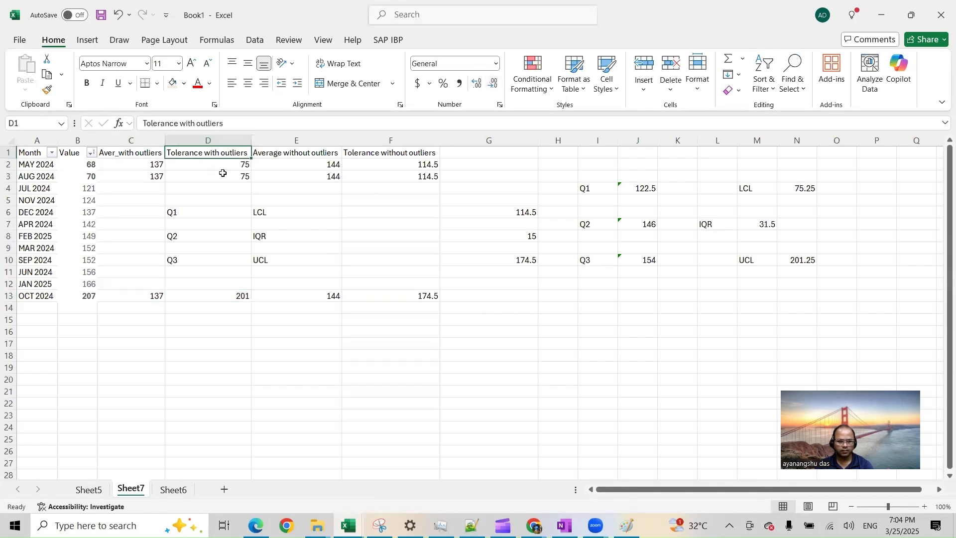
pyautogui.moveTo(224, 165); pyautogui.dragTo(229, 175)
pyautogui.click(237, 293)
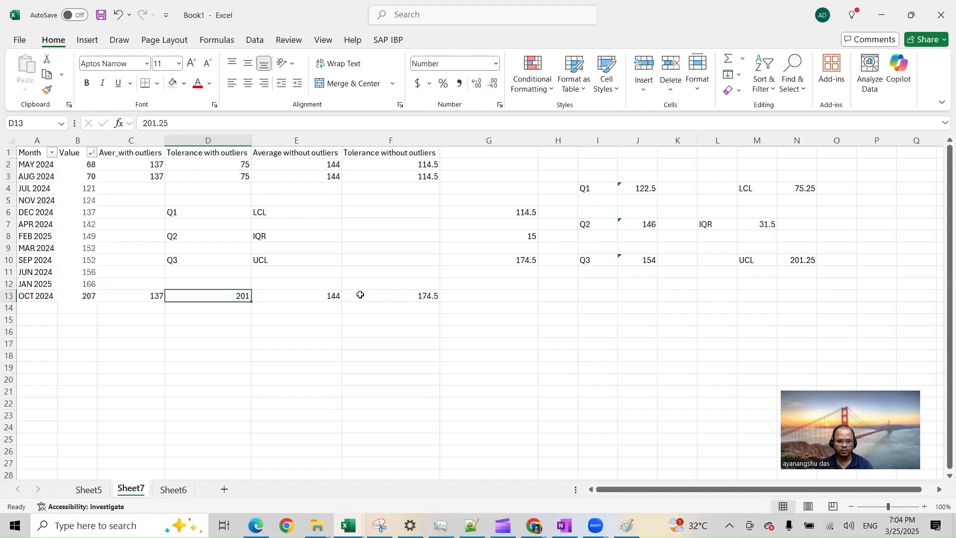
pyautogui.hotkey('alt', 'Tab')
pyautogui.click(410, 239)
pyautogui.keyDown('ctrl'); pyautogui.click(549, 238); pyautogui.keyUp('ctrl')
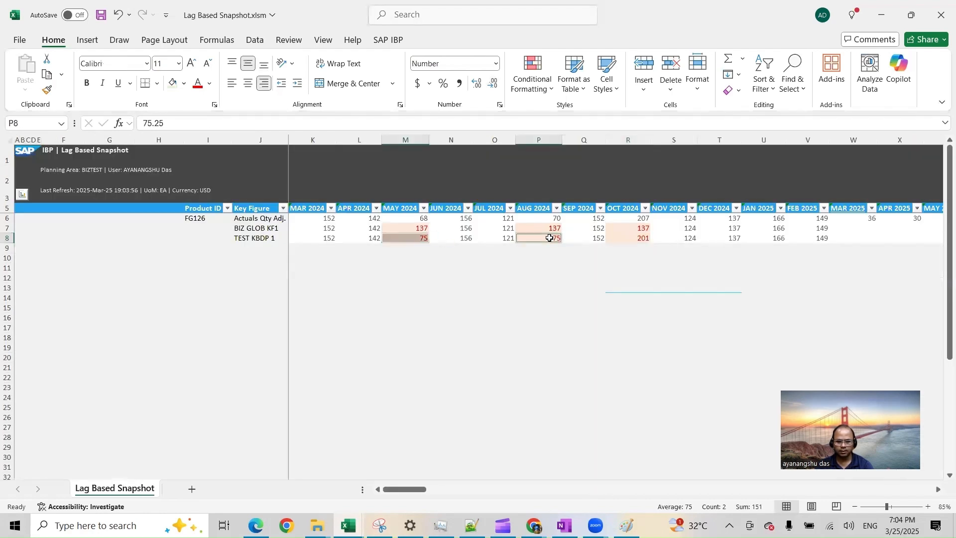
pyautogui.hotkey('alt', 'Tab')
pyautogui.moveTo(224, 165); pyautogui.dragTo(229, 175)
pyautogui.click(237, 293)
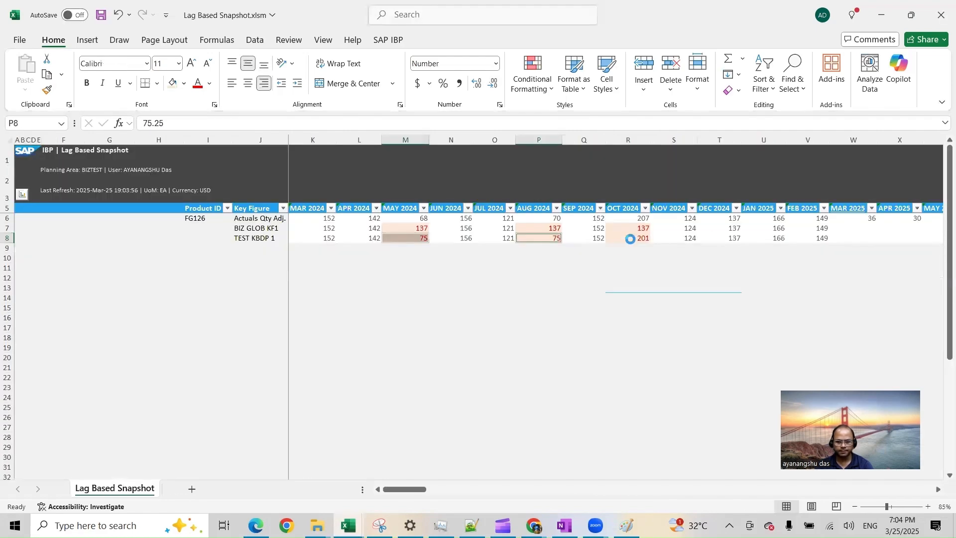
# In Chrome, set the TESTCLEANSING model's outlier correction method to Correction with Mean with Include Outliers off, and save the model.
pyautogui.click(629, 238)
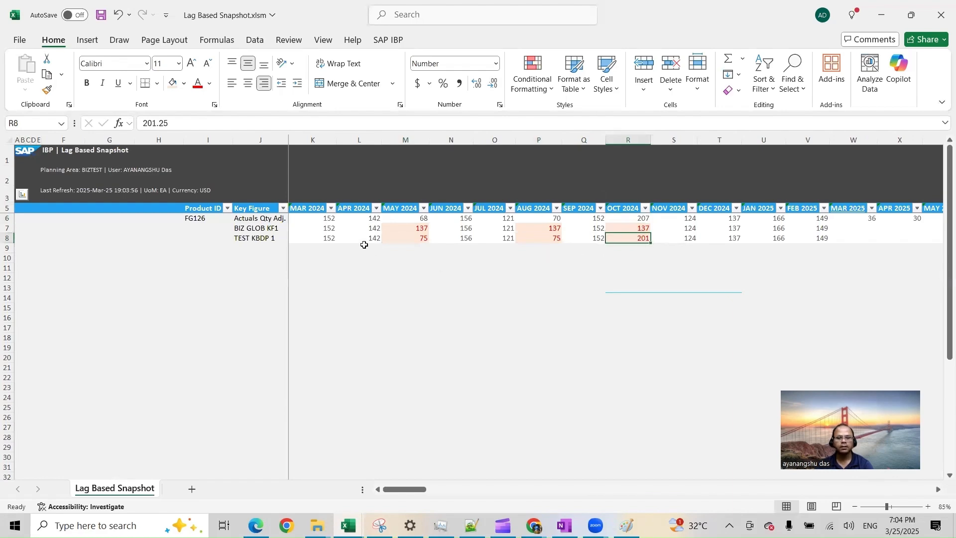
pyautogui.click(534, 525)
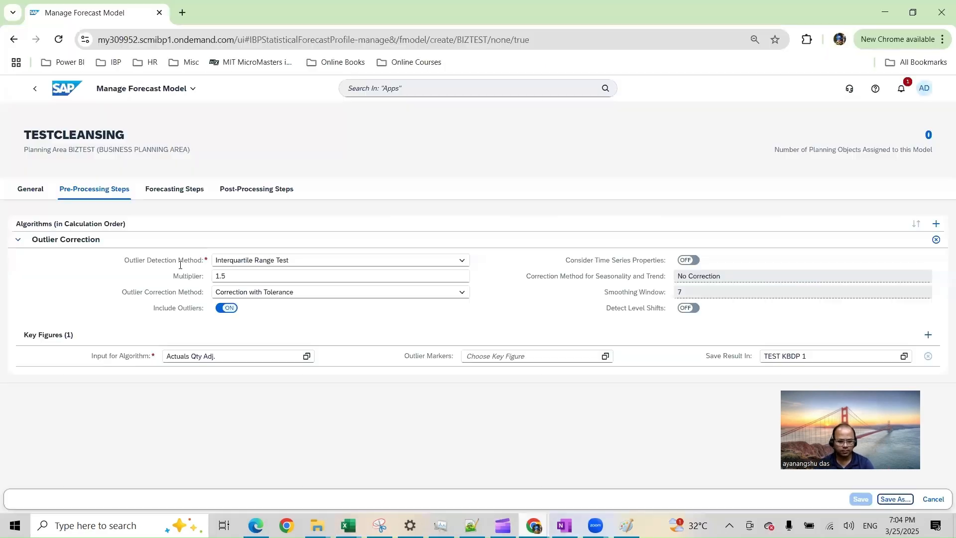
pyautogui.click(197, 307)
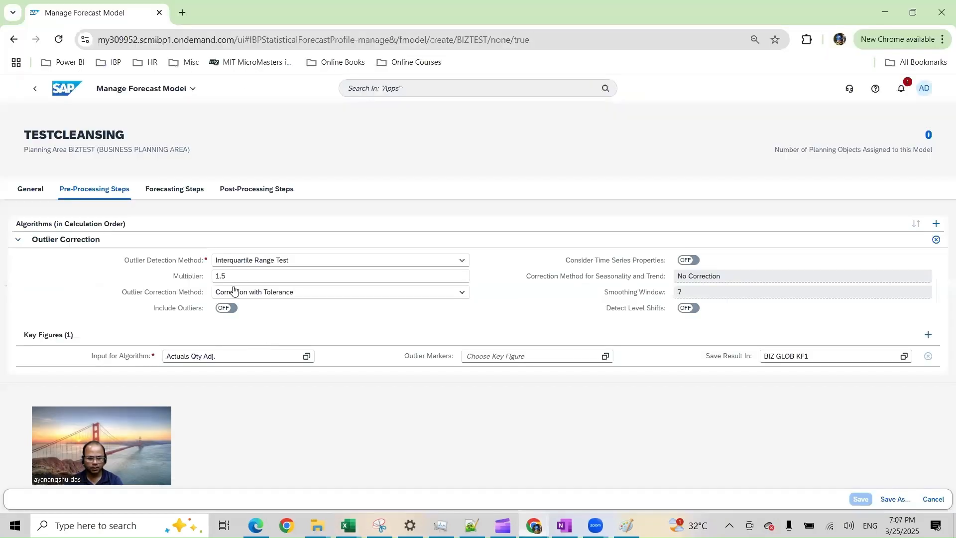
pyautogui.click(302, 295)
pyautogui.click(273, 323)
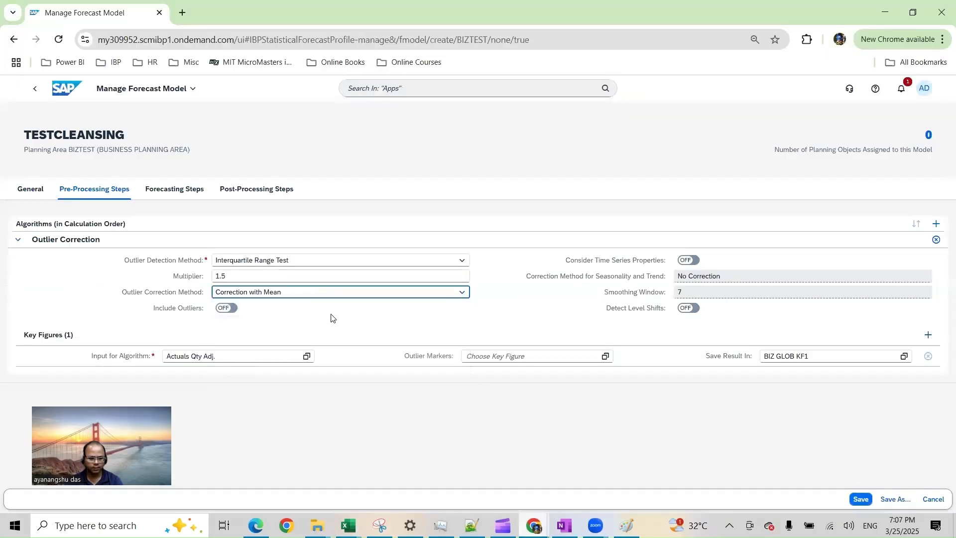
pyautogui.click(868, 503)
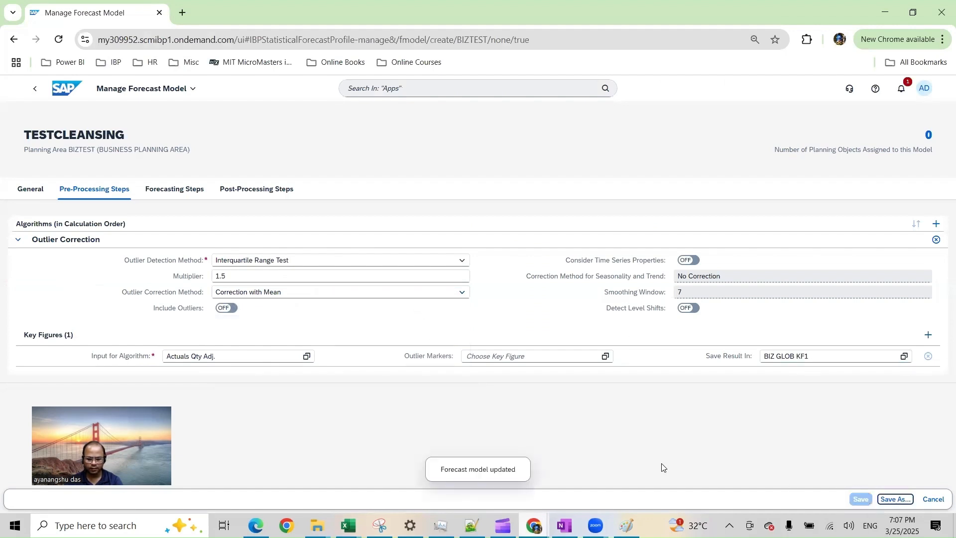
# In the Lag Based Snapshot workbook, clear the BIZ GLOB KF1 values from MAR 2024 to FEB 2025 and save the data to IBP.
pyautogui.moveTo(349, 525)
pyautogui.click(417, 461)
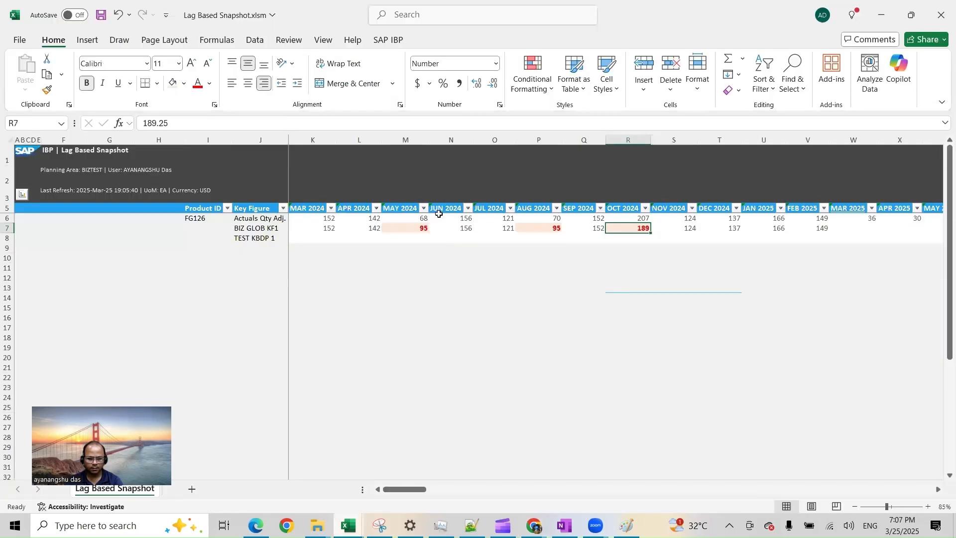
pyautogui.moveTo(334, 229); pyautogui.dragTo(804, 228)
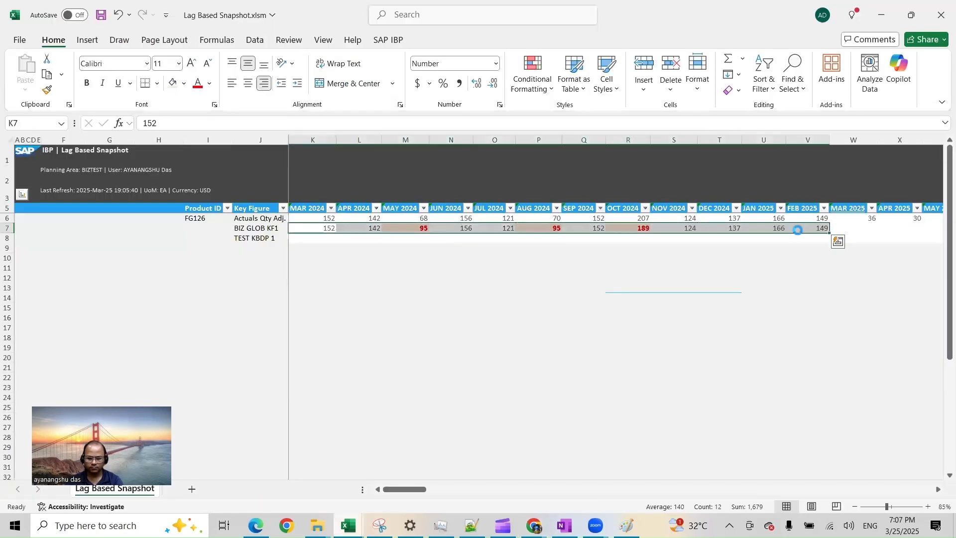
pyautogui.hotkey('ctrl', 'z')
pyautogui.click(387, 40)
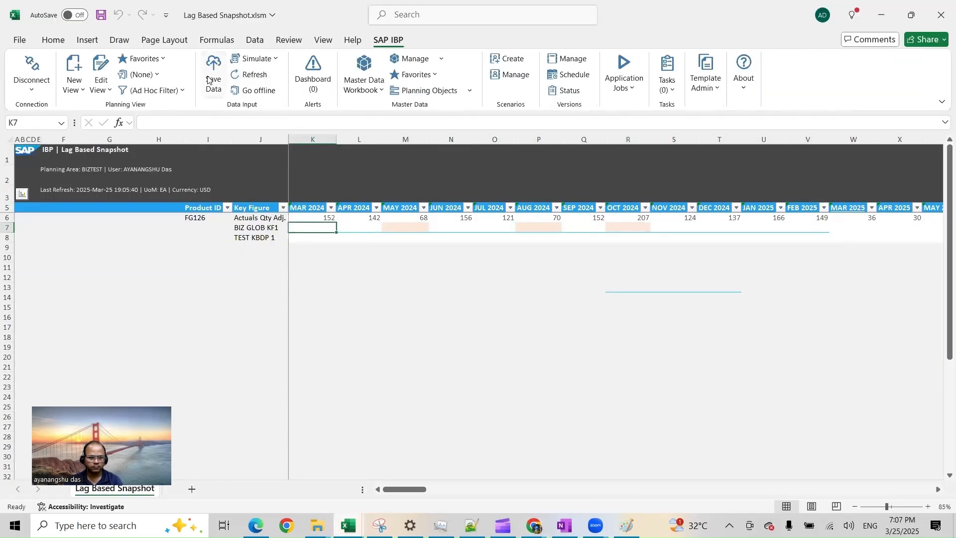
pyautogui.click(214, 80)
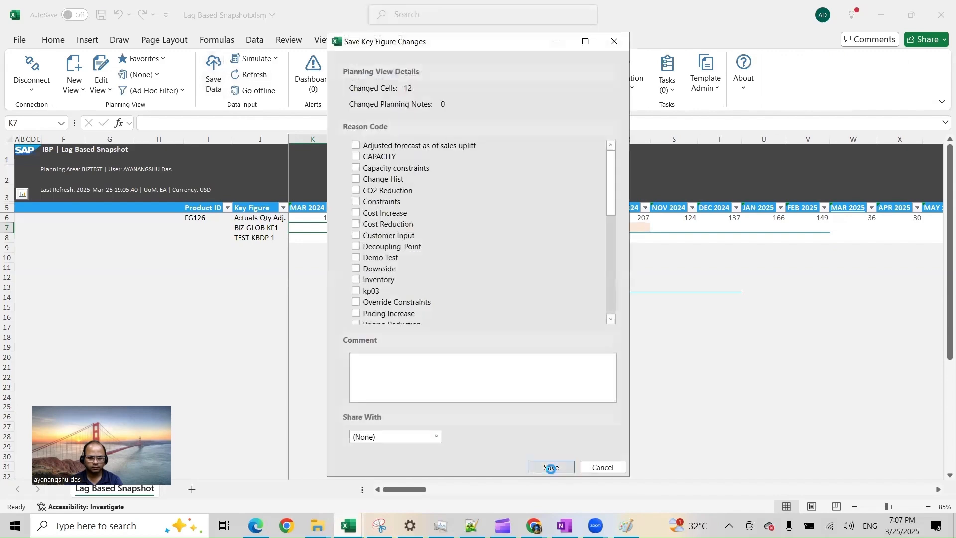
pyautogui.click(550, 467)
# Run statistical forecasting once with the TESTCLEANSING model for the Base Version at Product ID and Month level.
pyautogui.click(624, 74)
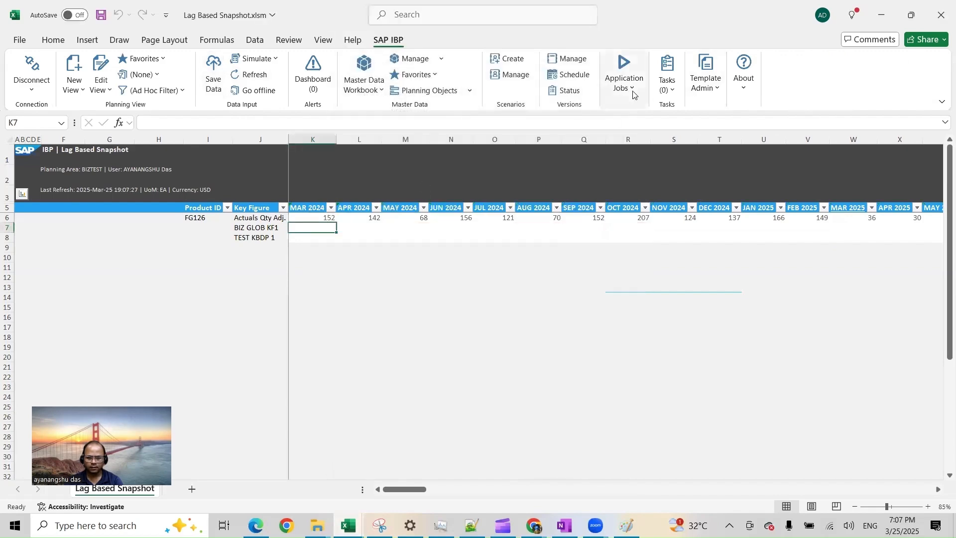
pyautogui.moveTo(762, 148)
pyautogui.click(734, 164)
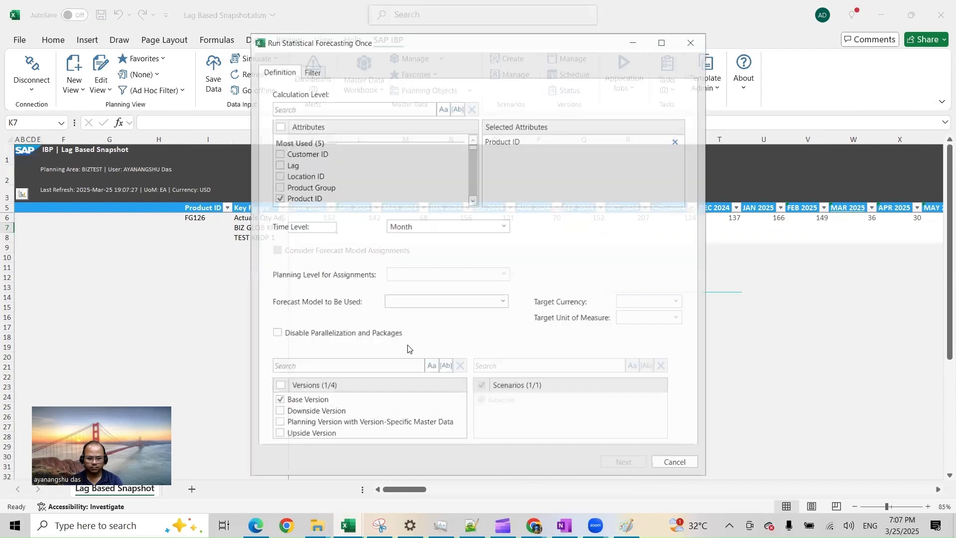
pyautogui.click(427, 301)
pyautogui.click(402, 349)
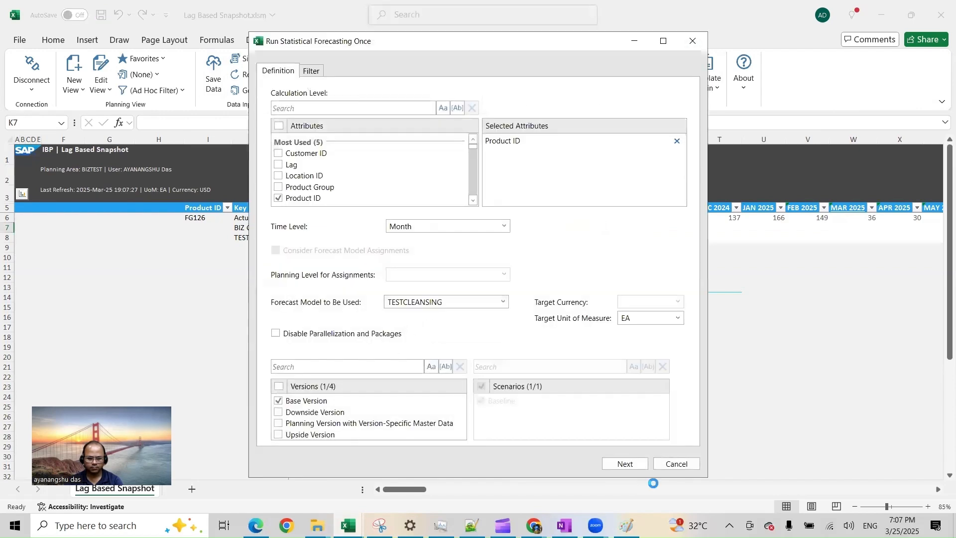
pyautogui.click(623, 464)
pyautogui.click(499, 465)
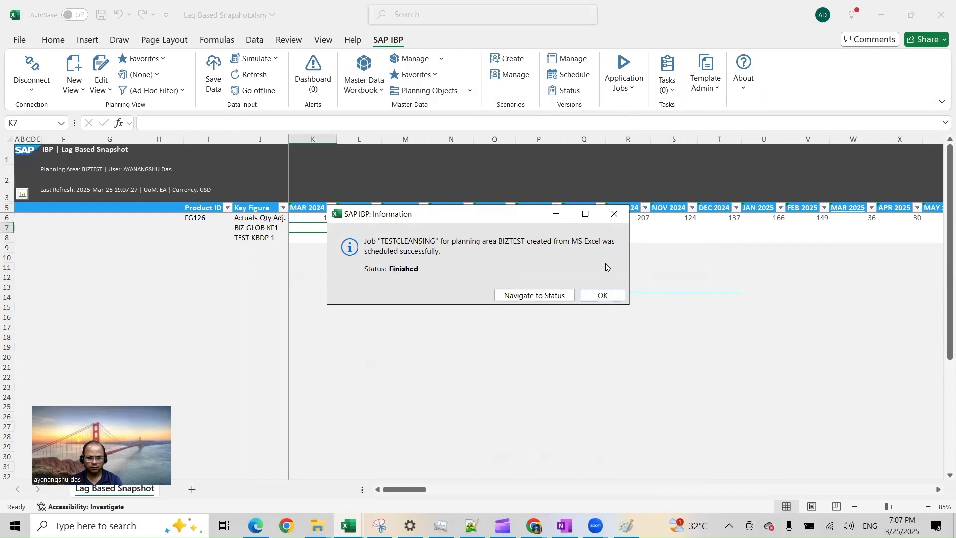
pyautogui.click(601, 296)
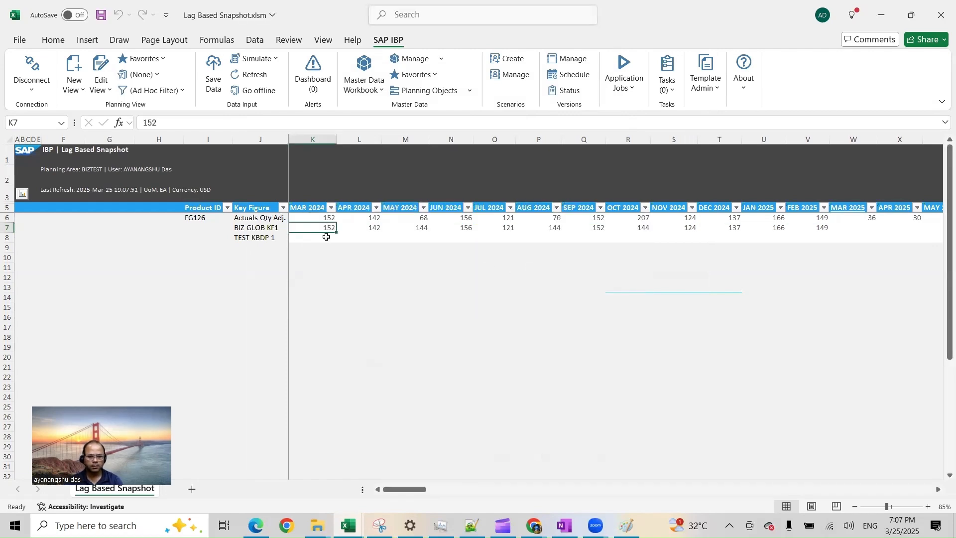
# Compare the MAY and AUG 2024 BIZ GLOB KF1 results with the Average without outliers values in Book1.
pyautogui.click(419, 229)
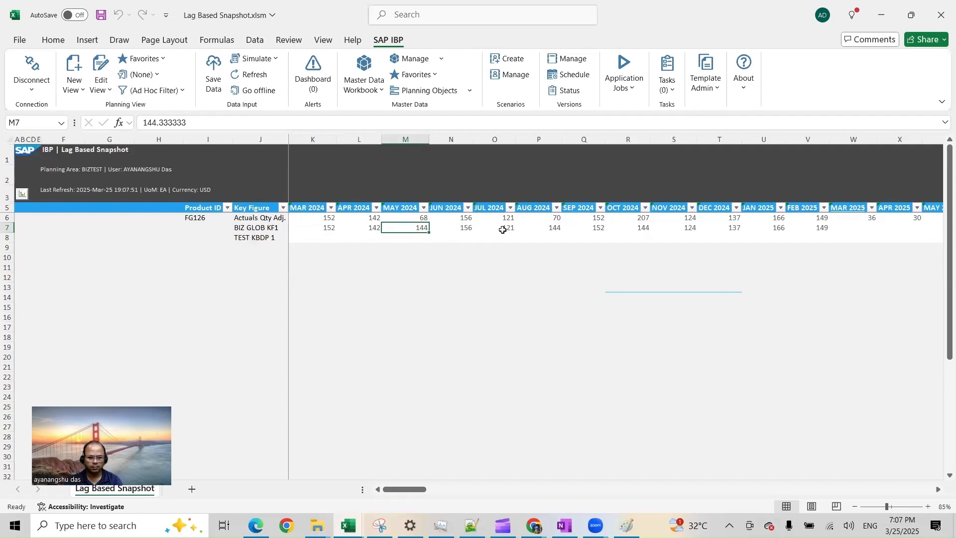
pyautogui.keyDown('ctrl'); pyautogui.click(539, 227); pyautogui.keyUp('ctrl')
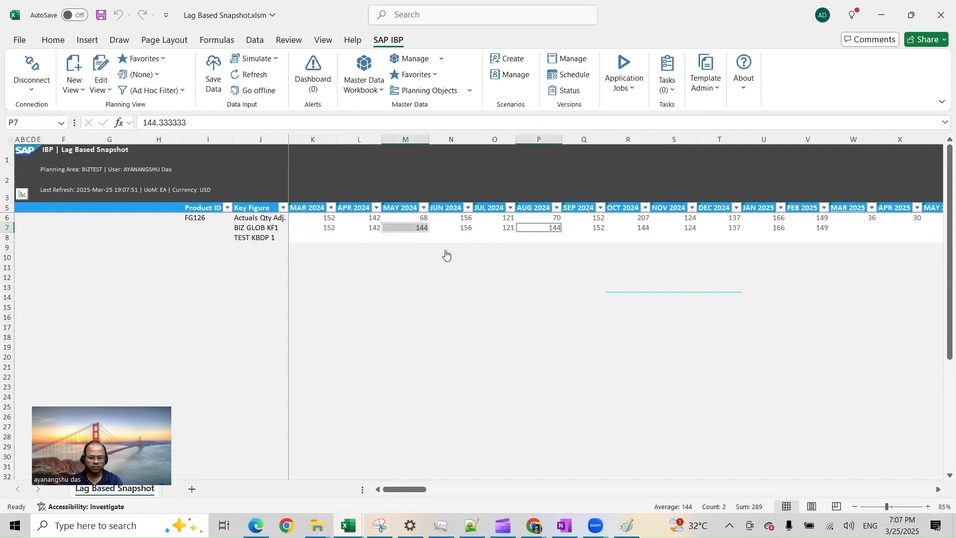
pyautogui.hotkey('alt', 'Tab')
pyautogui.hotkey('alt', 'Tab')
pyautogui.hotkey('alt', 'Tab')
pyautogui.moveTo(324, 164); pyautogui.dragTo(326, 175)
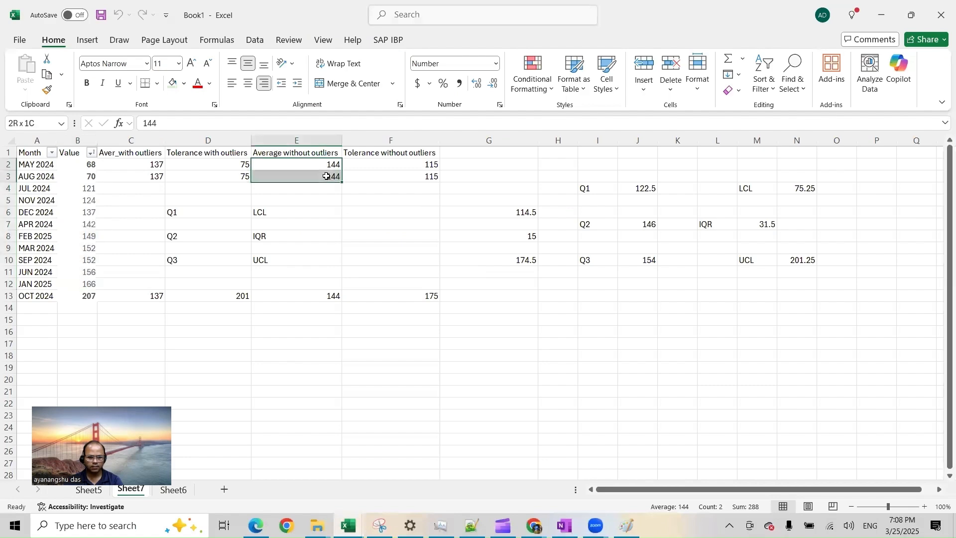
pyautogui.hotkey('alt', 'Tab')
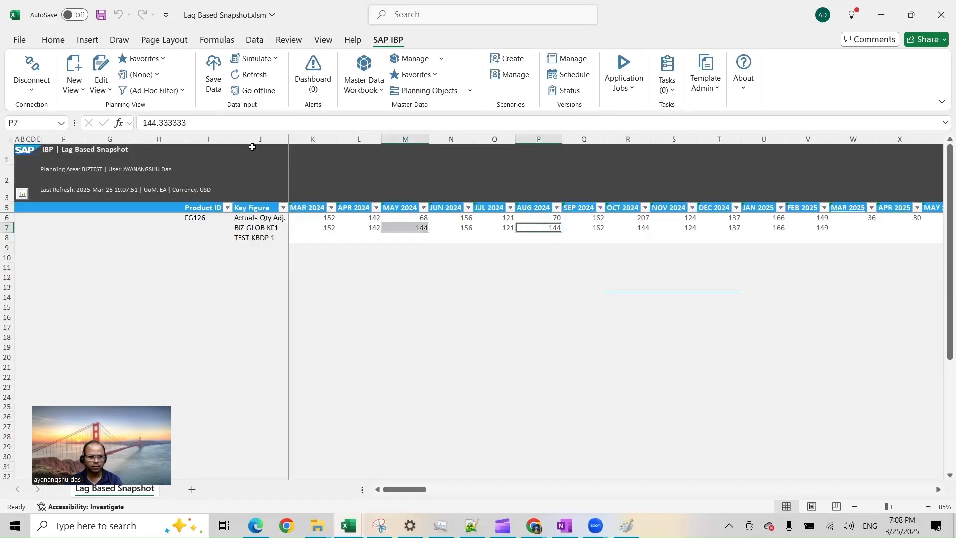
# Format the MAY, AUG and OCT 2024 values of BIZ GLOB KF1 with bold red font and light orange fill.
pyautogui.click(53, 40)
pyautogui.click(198, 83)
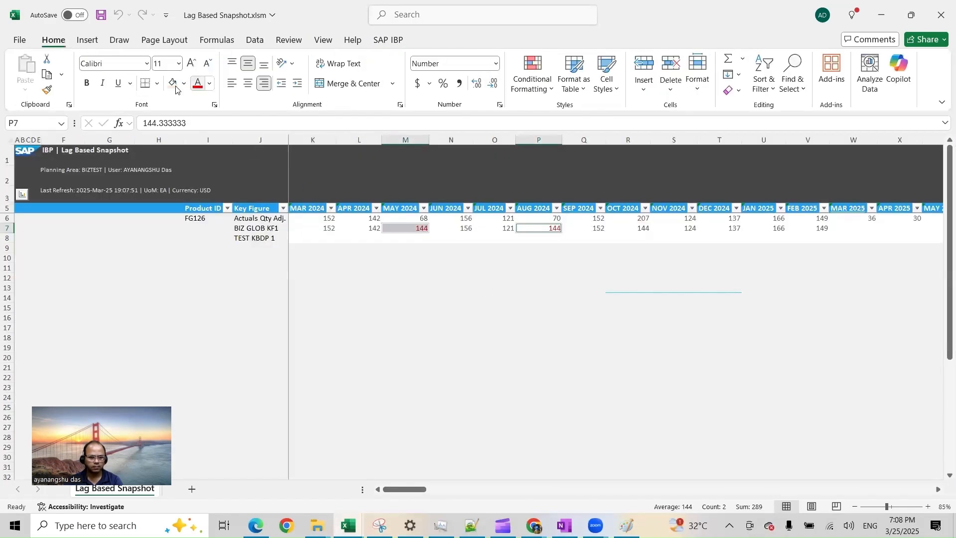
pyautogui.click(174, 86)
pyautogui.hotkey('ctrl', 'b')
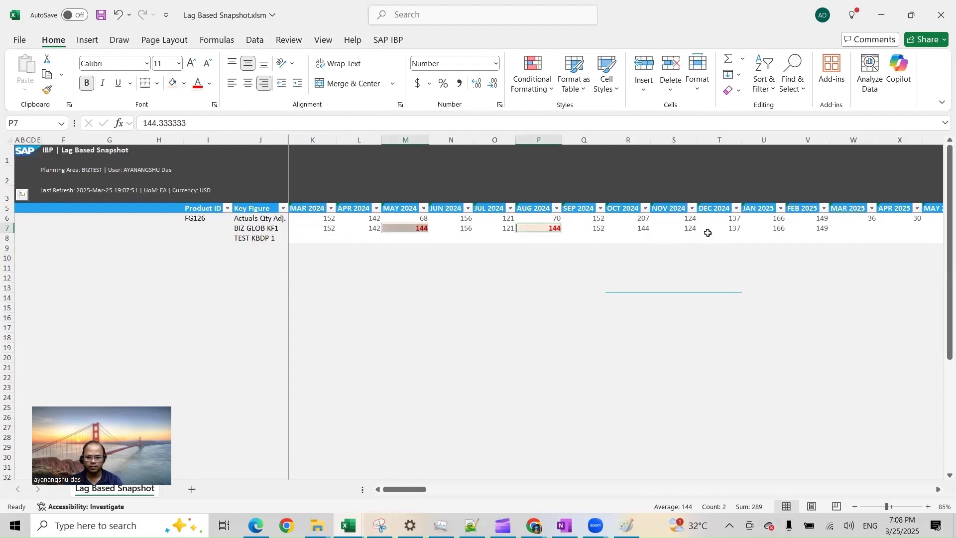
pyautogui.click(641, 229)
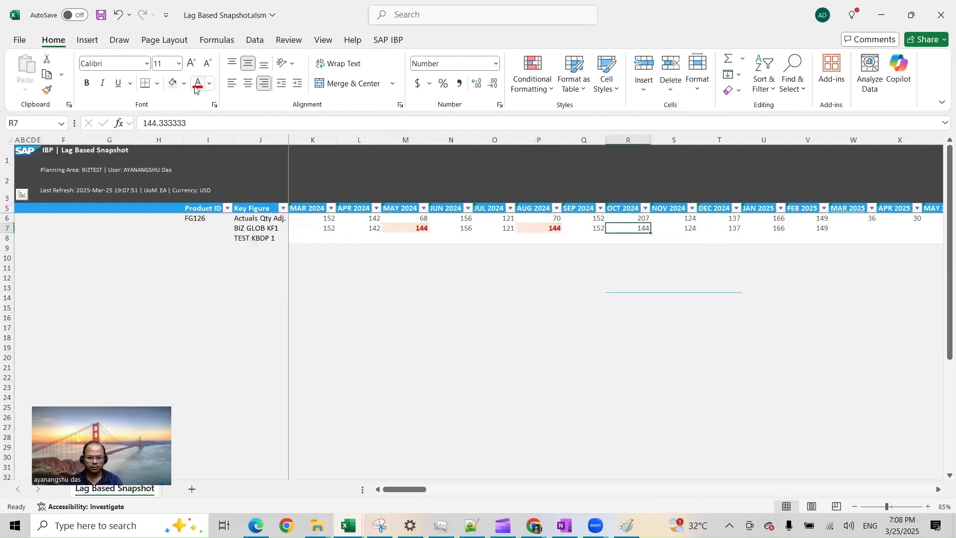
pyautogui.click(173, 84)
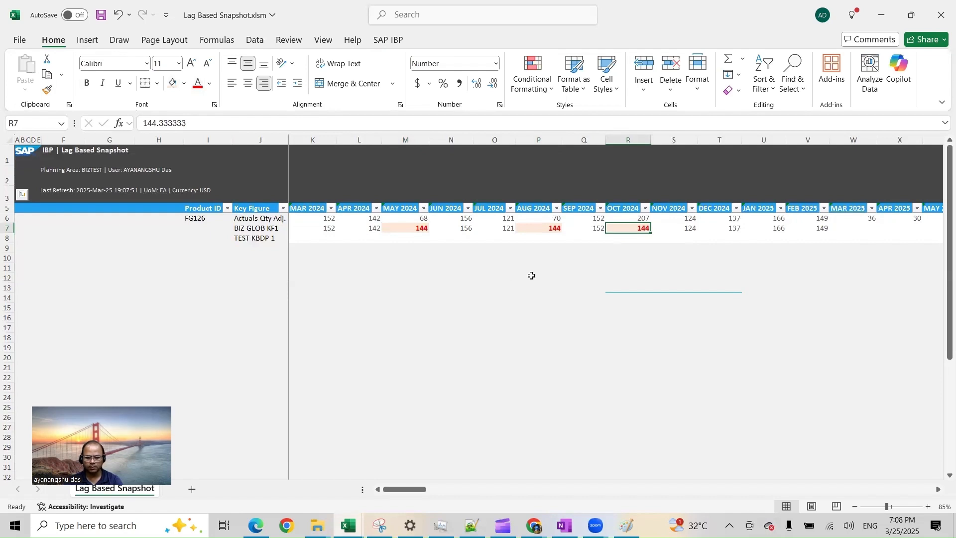
pyautogui.hotkey('ctrl', 'b')
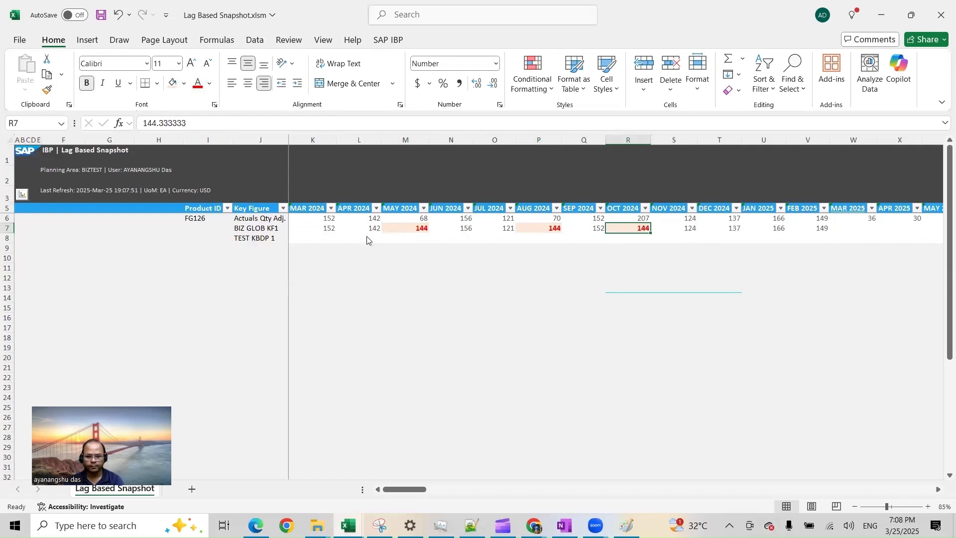